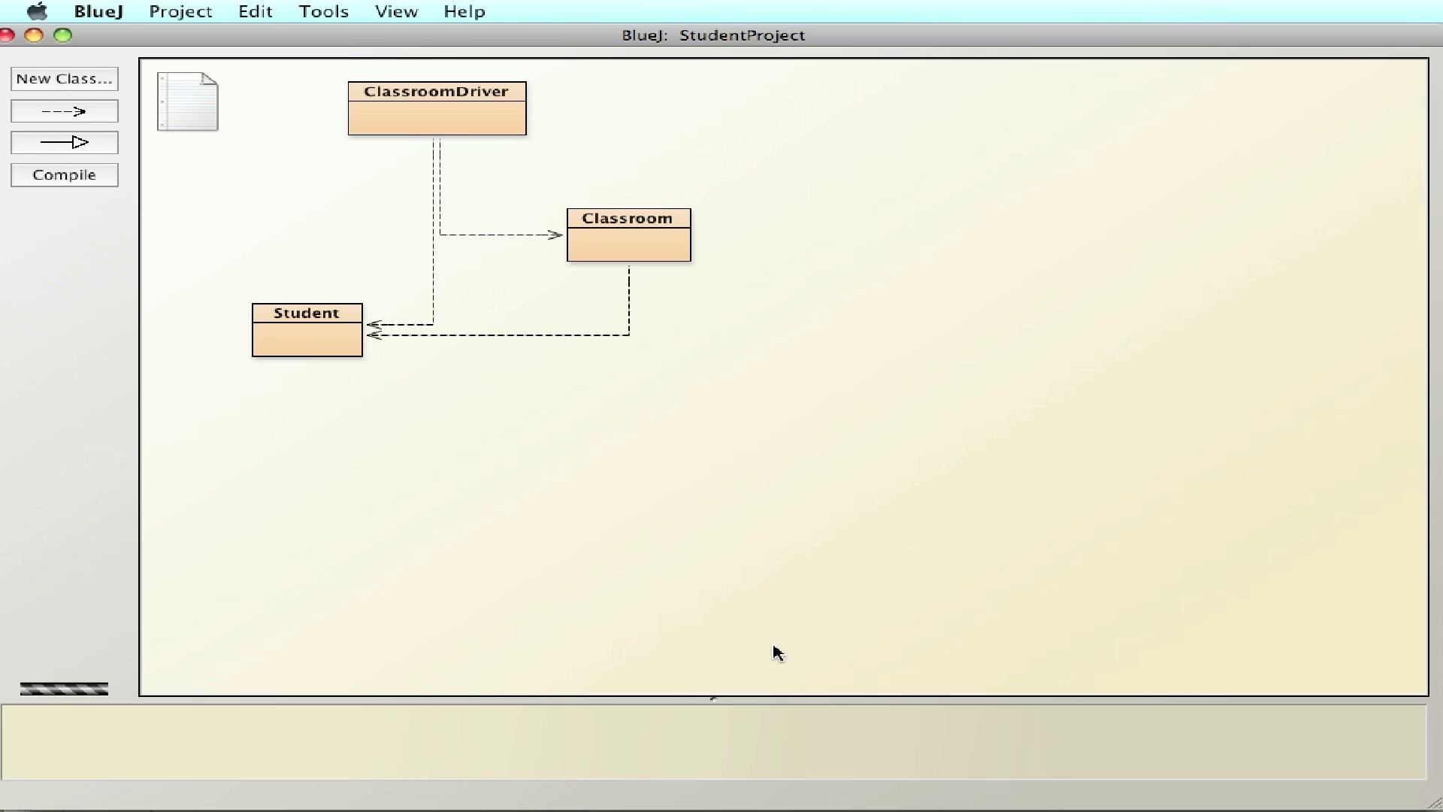
# Review the Student class's name and gradeLevel fields, then close its editor
pyautogui.doubleClick(287, 349)
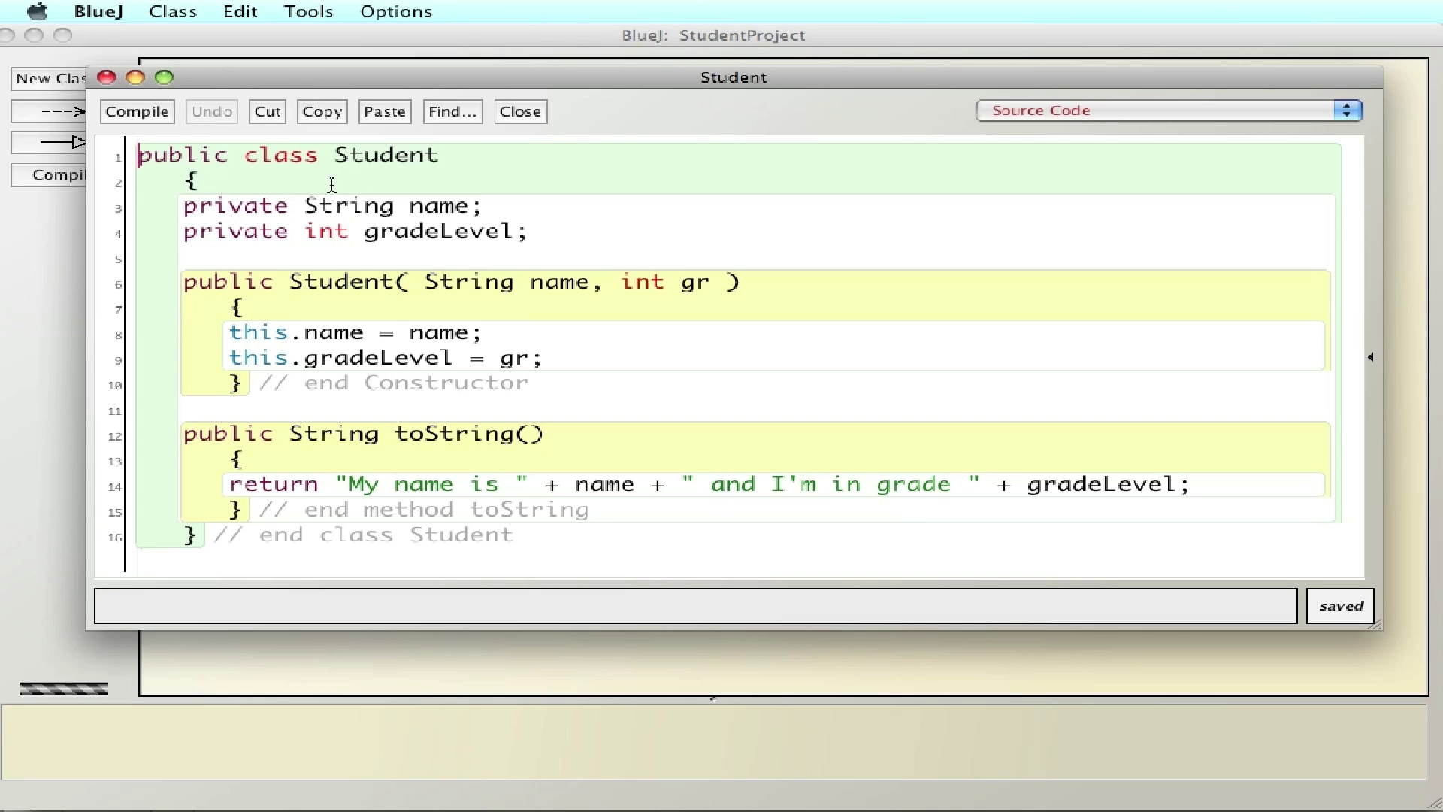
pyautogui.click(426, 205)
pyautogui.click(440, 232)
pyautogui.click(107, 78)
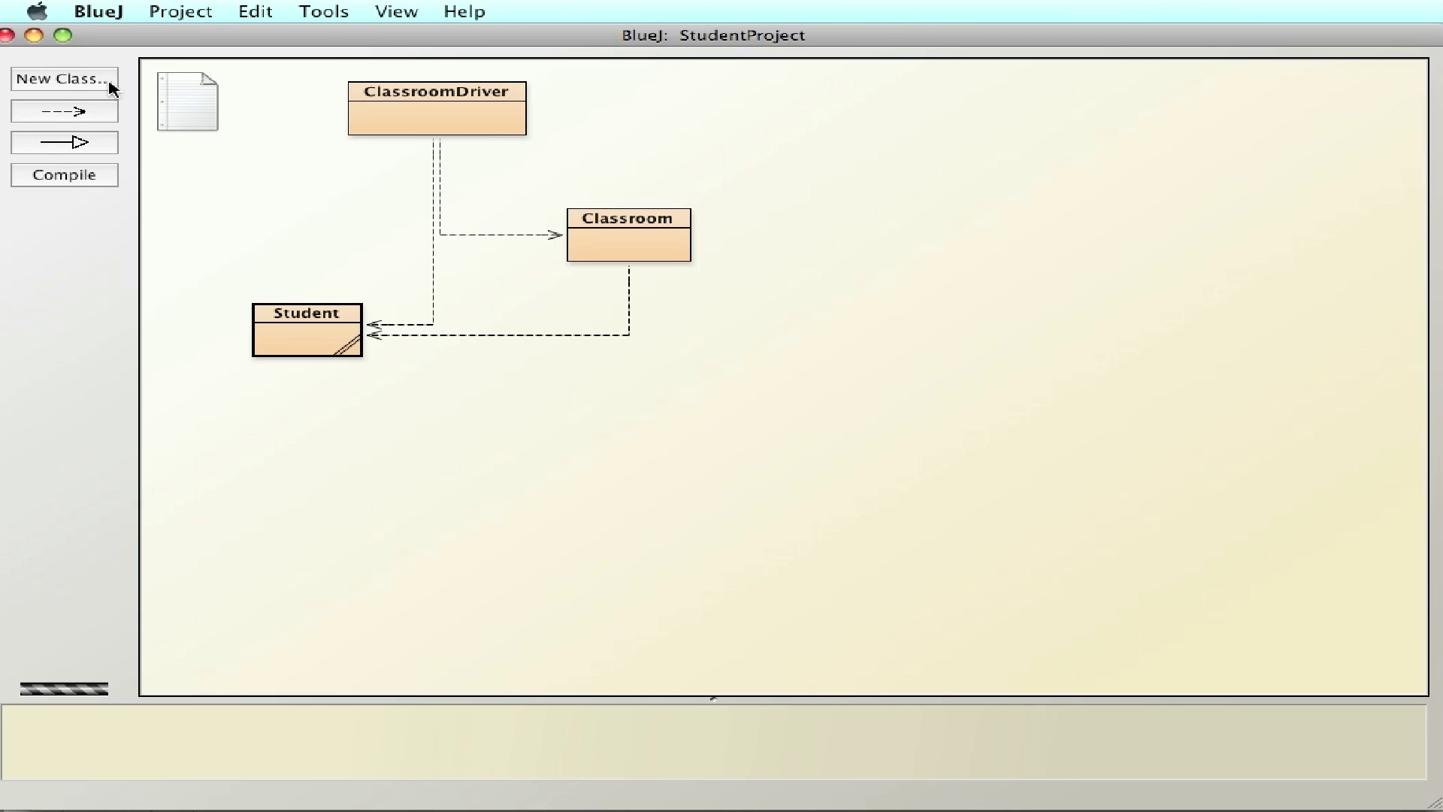
# Inspect Classroom's toString returning an empty string, then close the Classroom editor
pyautogui.doubleClick(580, 251)
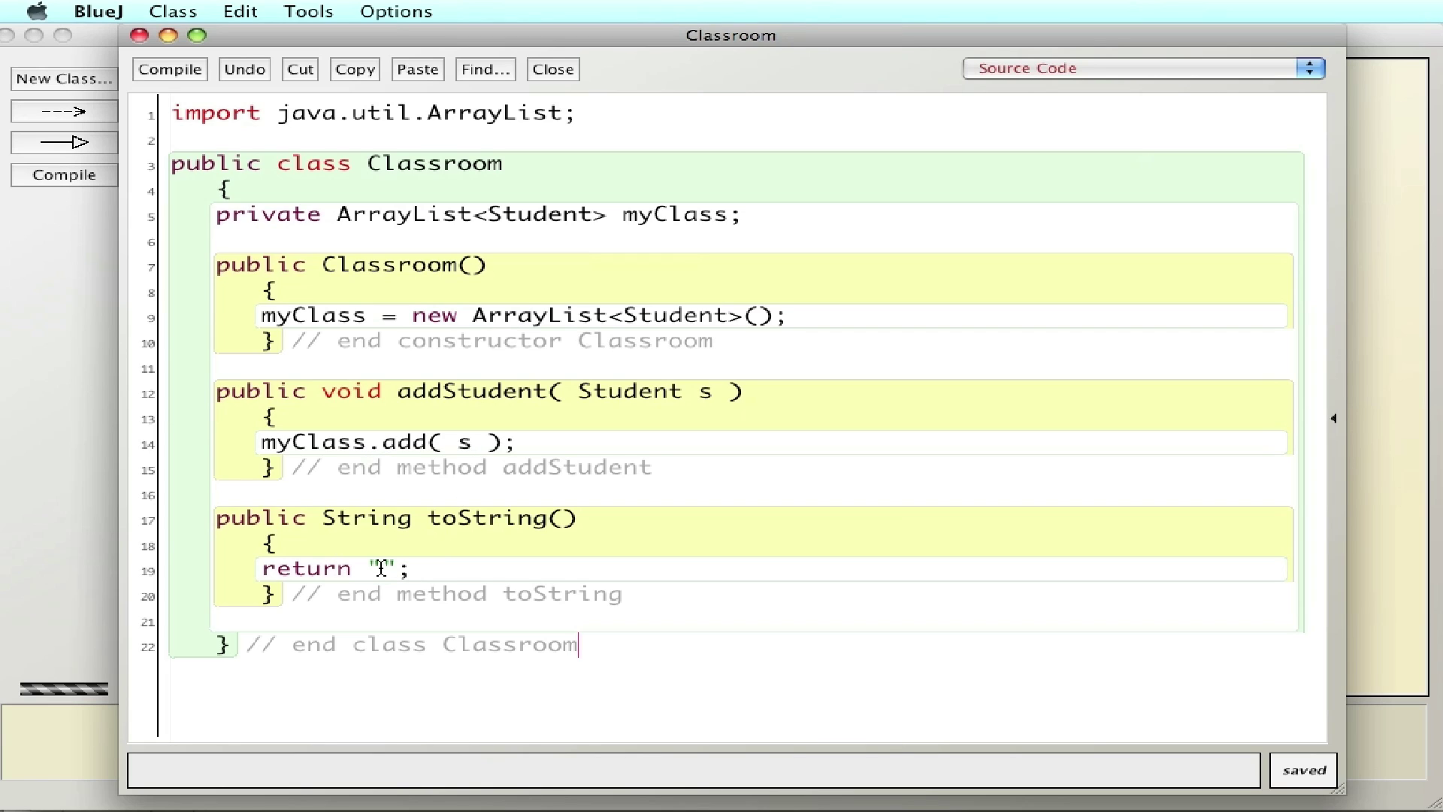
pyautogui.click(381, 569)
pyautogui.click(139, 37)
pyautogui.doubleClick(422, 124)
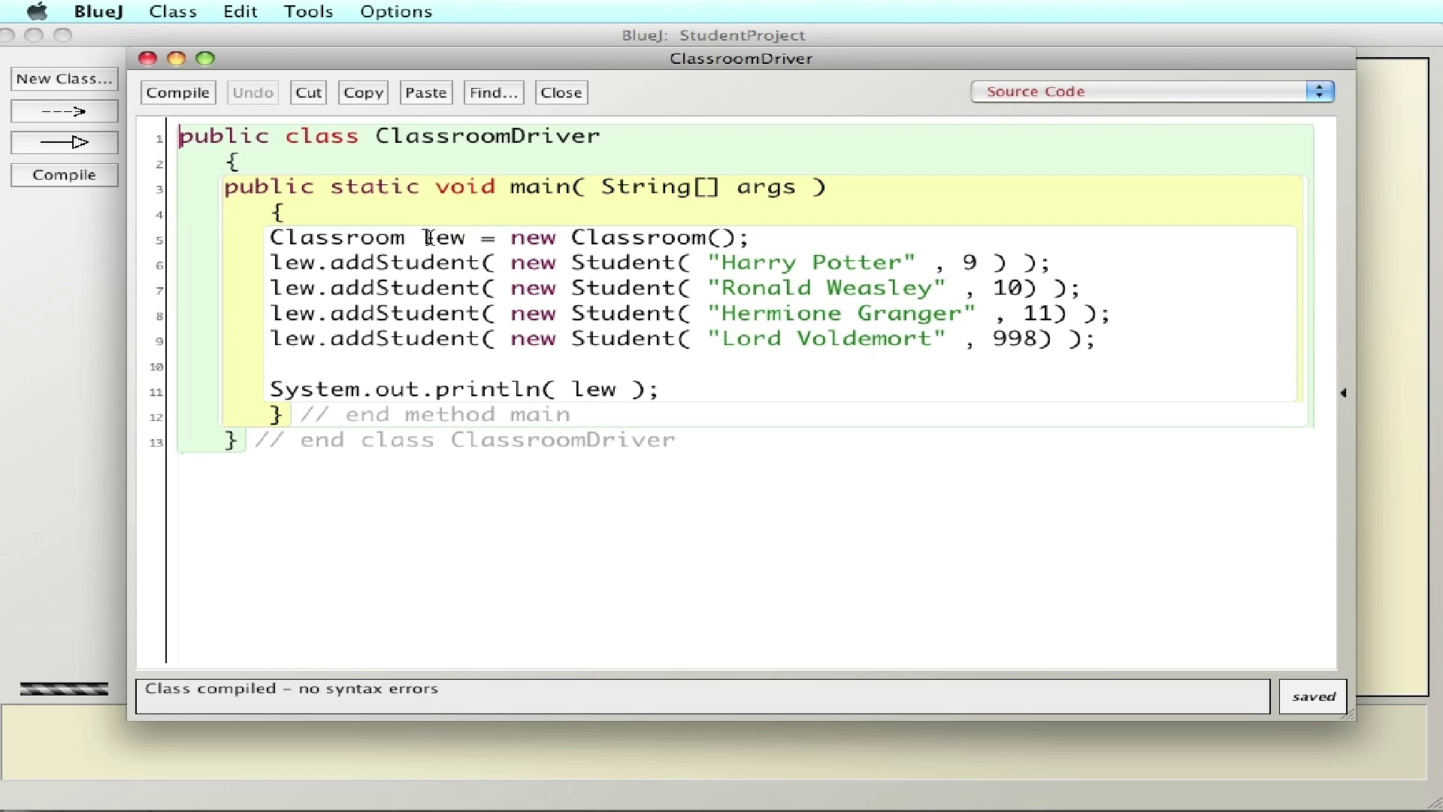
pyautogui.click(587, 391)
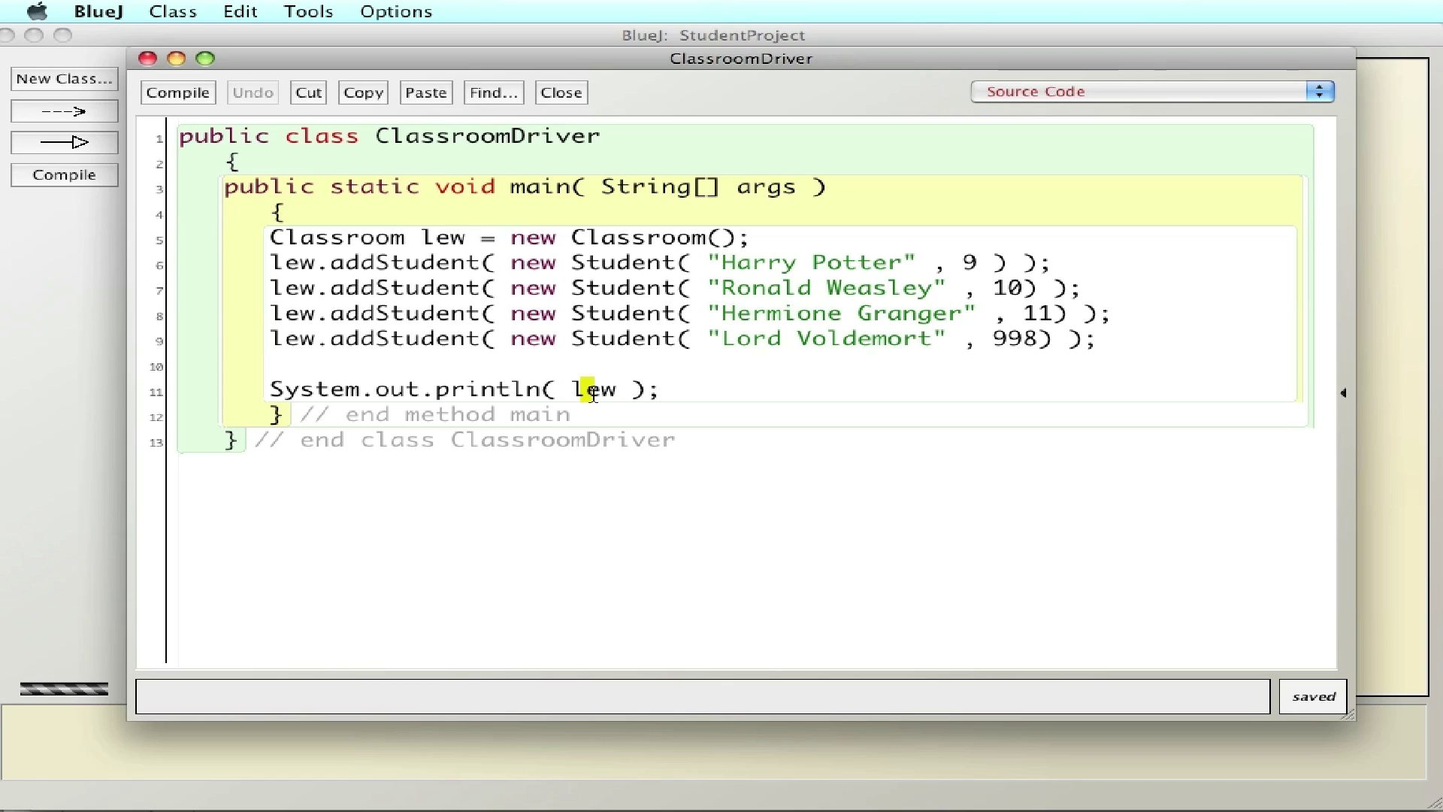
pyautogui.doubleClick(591, 391)
pyautogui.click(592, 392)
pyautogui.write('.to')
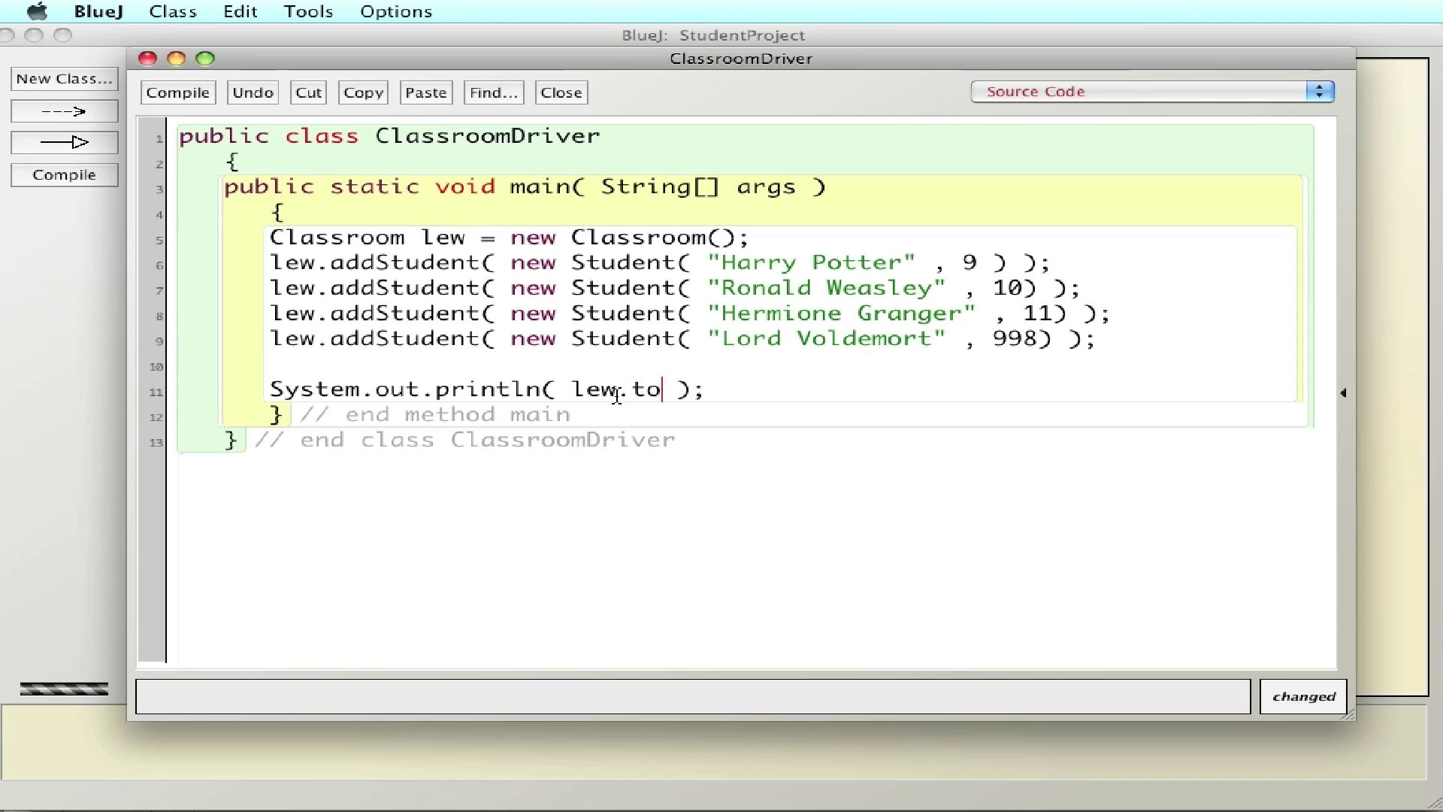
pyautogui.write('String')
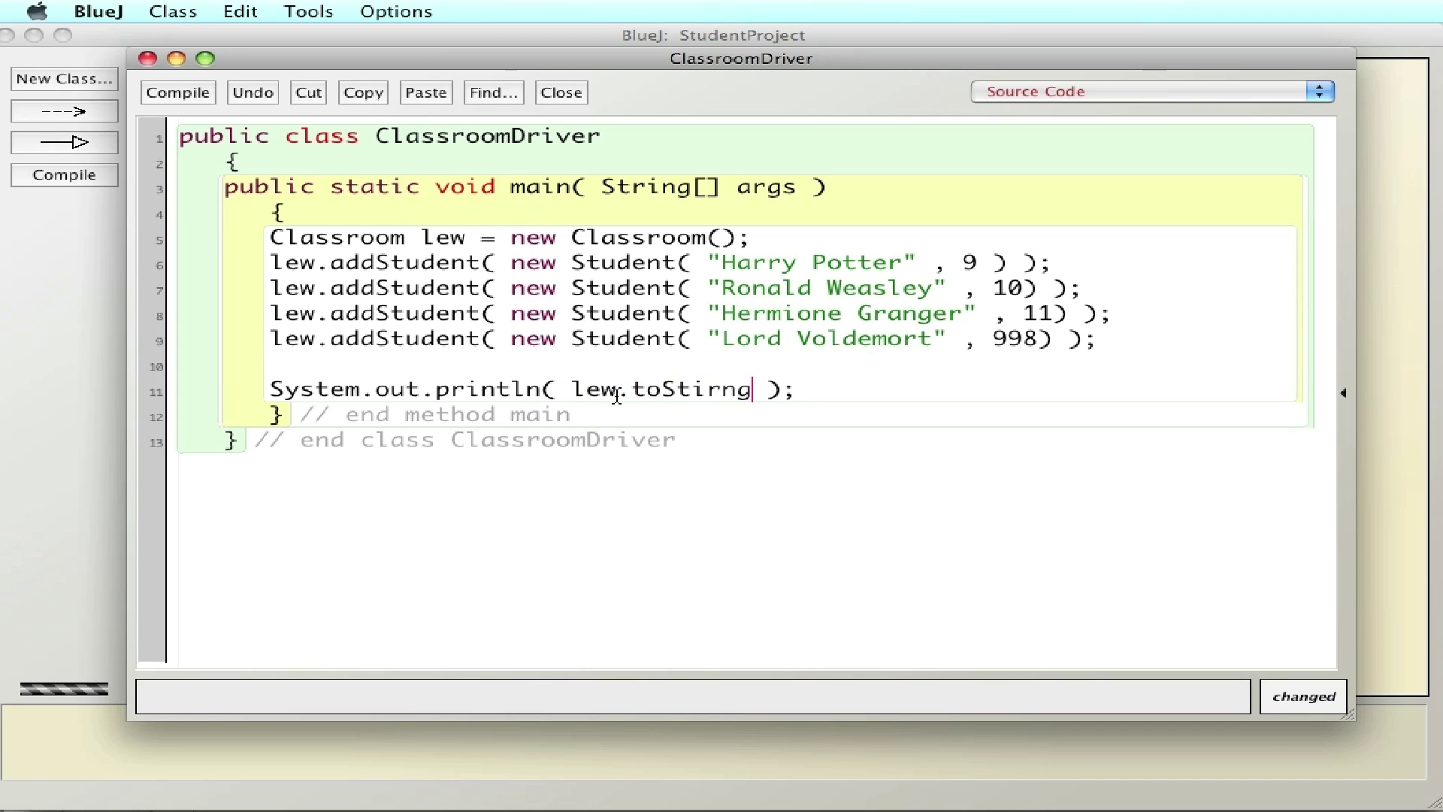
pyautogui.press('BackSpace')
pyautogui.press('BackSpace')
pyautogui.press('BackSpace')
pyautogui.write('i')
pyautogui.press('BackSpace')
pyautogui.write('ring()')
pyautogui.press('BackSpace')
pyautogui.press('BackSpace')
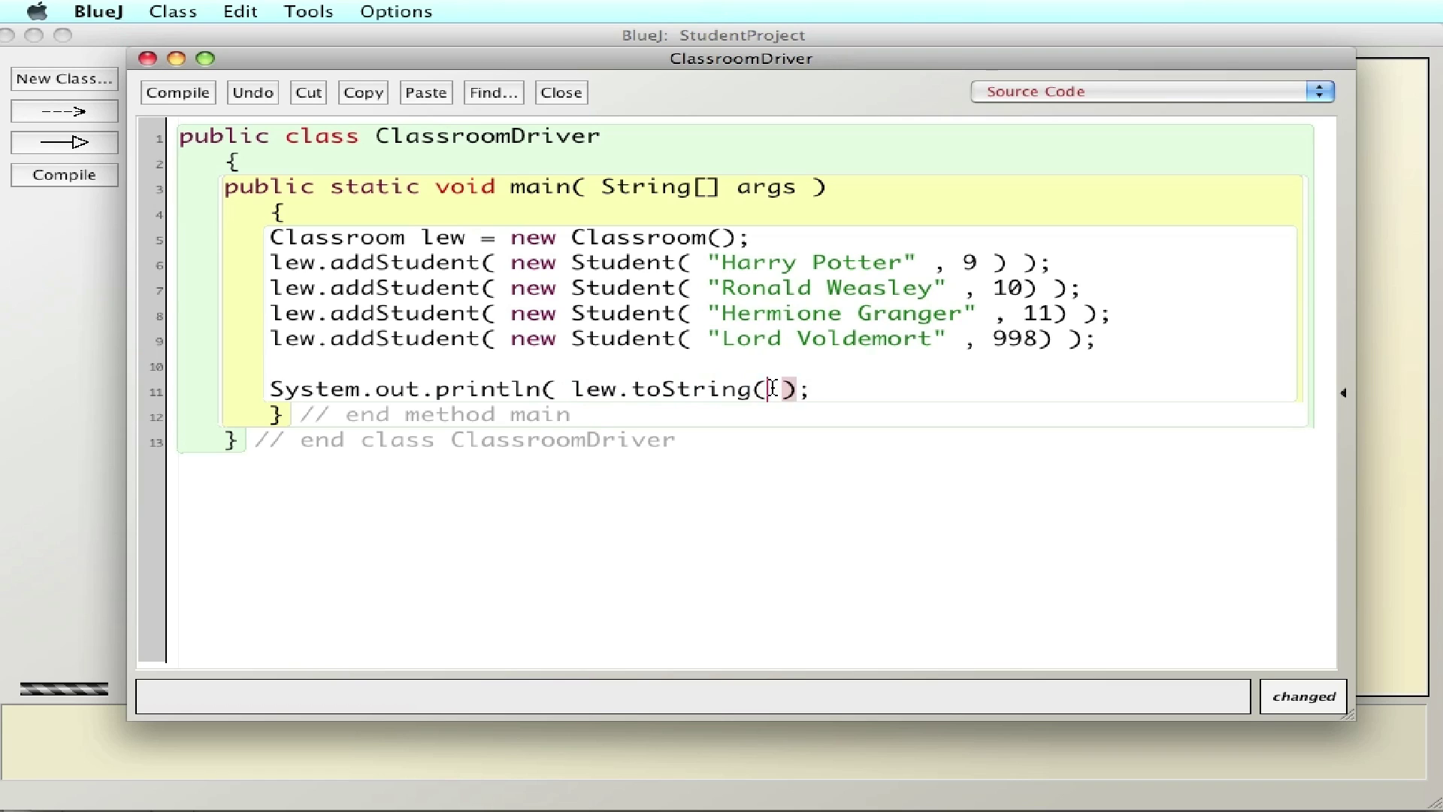
pyautogui.press('BackSpace')
pyautogui.press('BackSpace')
pyautogui.press('BackSpace')
pyautogui.press('BackSpace')
pyautogui.press('BackSpace')
pyautogui.press('BackSpace')
pyautogui.press('BackSpace')
pyautogui.press('BackSpace')
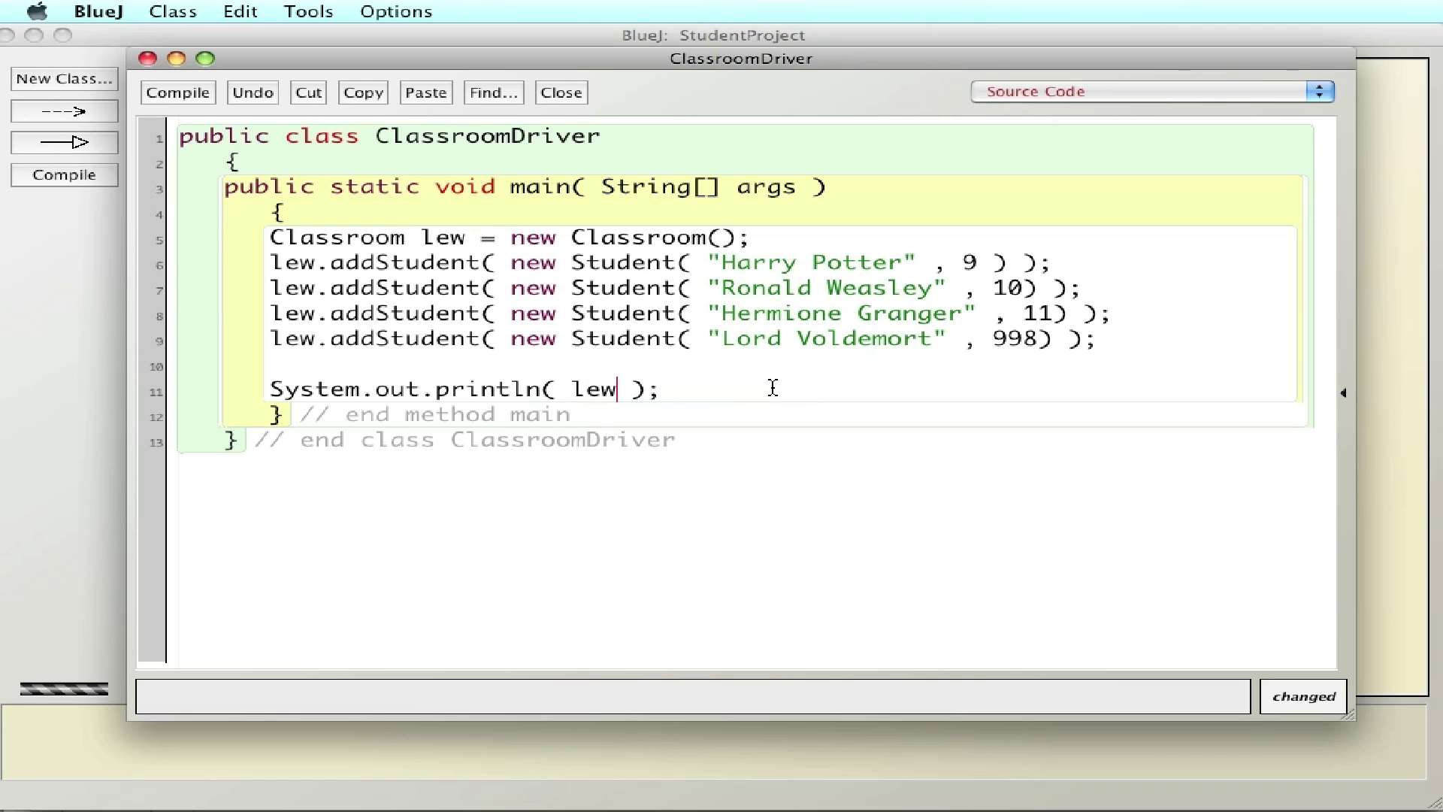
# Close ClassroomDriver, reopen Classroom, and go to the empty-string return line in toString
pyautogui.click(566, 95)
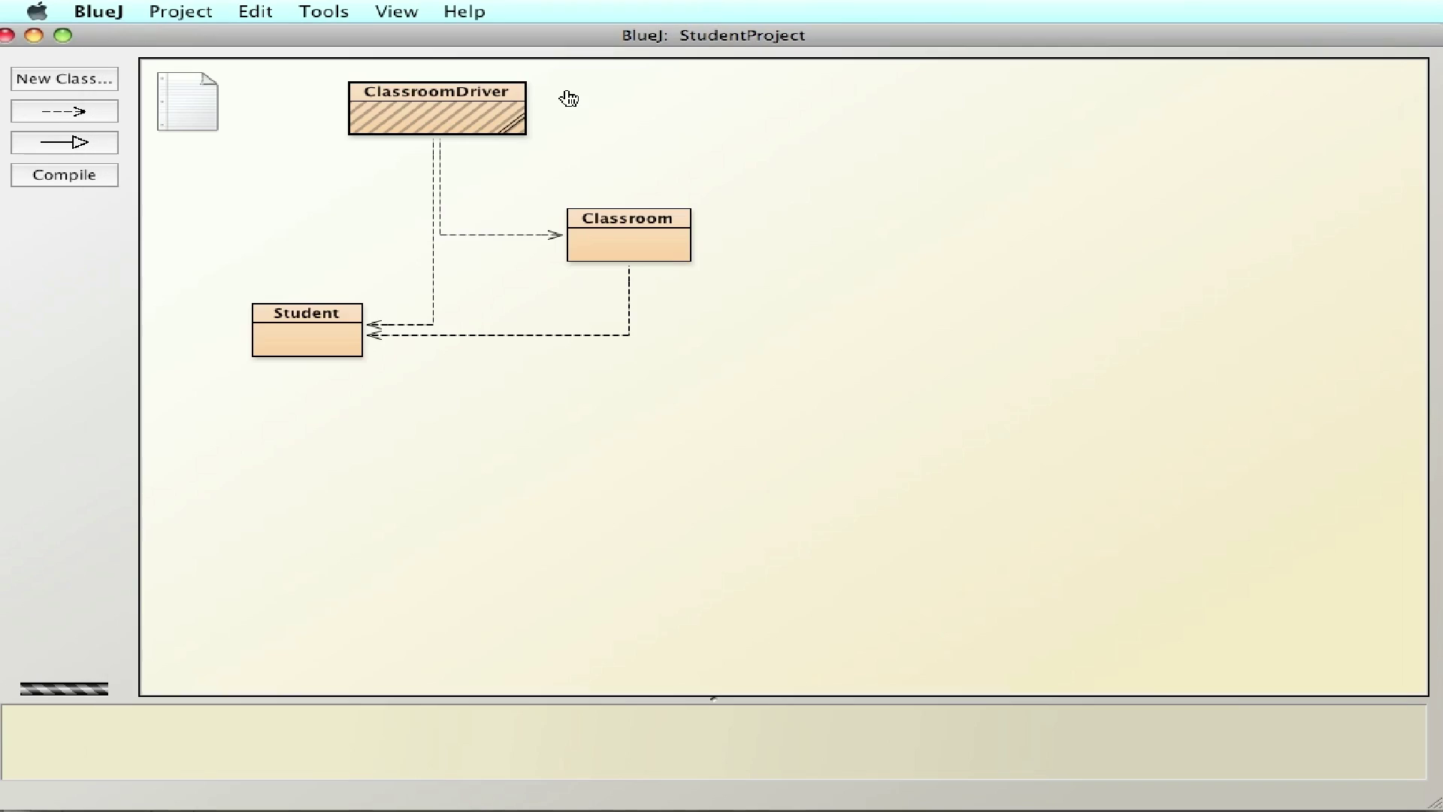
pyautogui.doubleClick(606, 256)
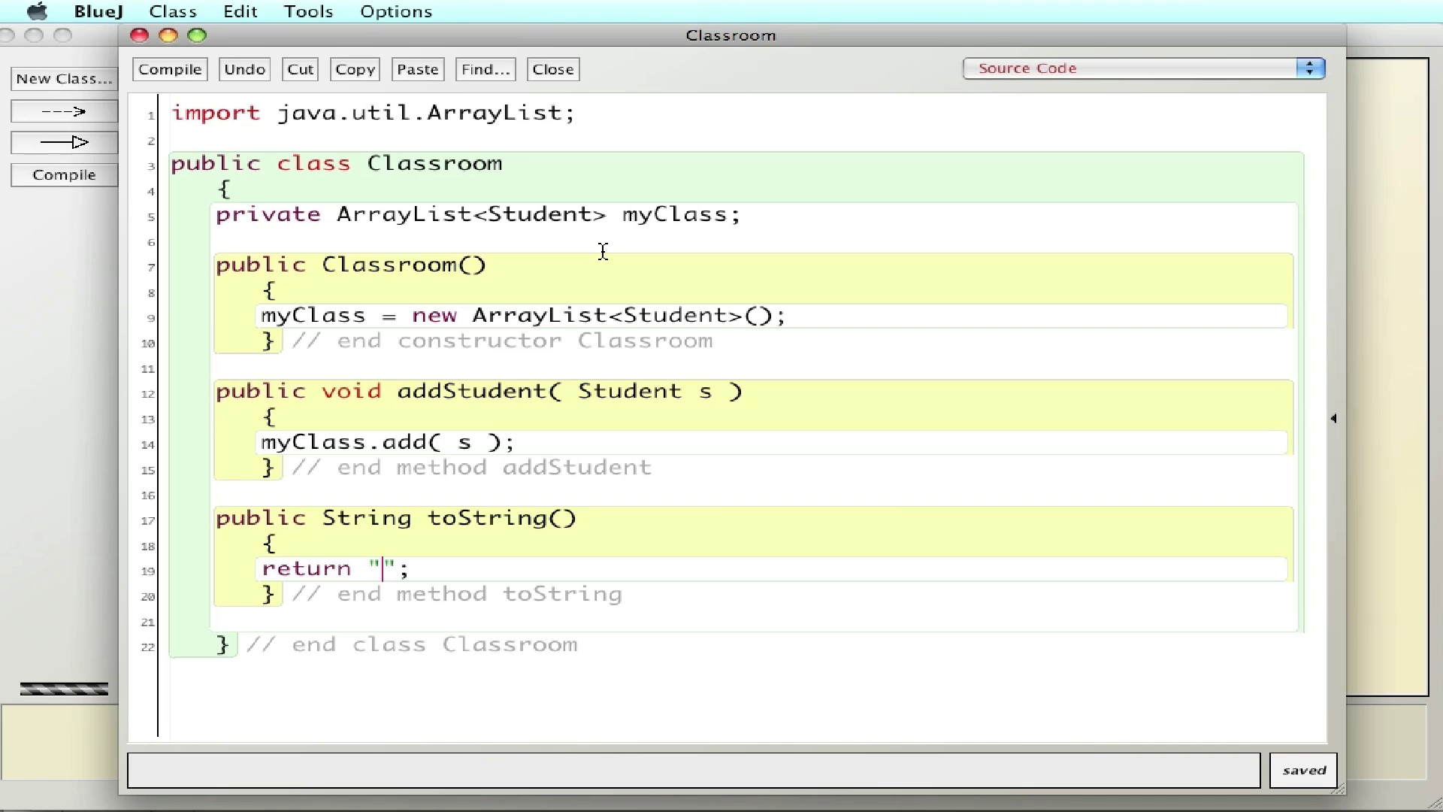
pyautogui.click(417, 567)
# Below the commented-out return, declare the temp string and write the for-each loop header
pyautogui.click(263, 568)
pyautogui.write('//')
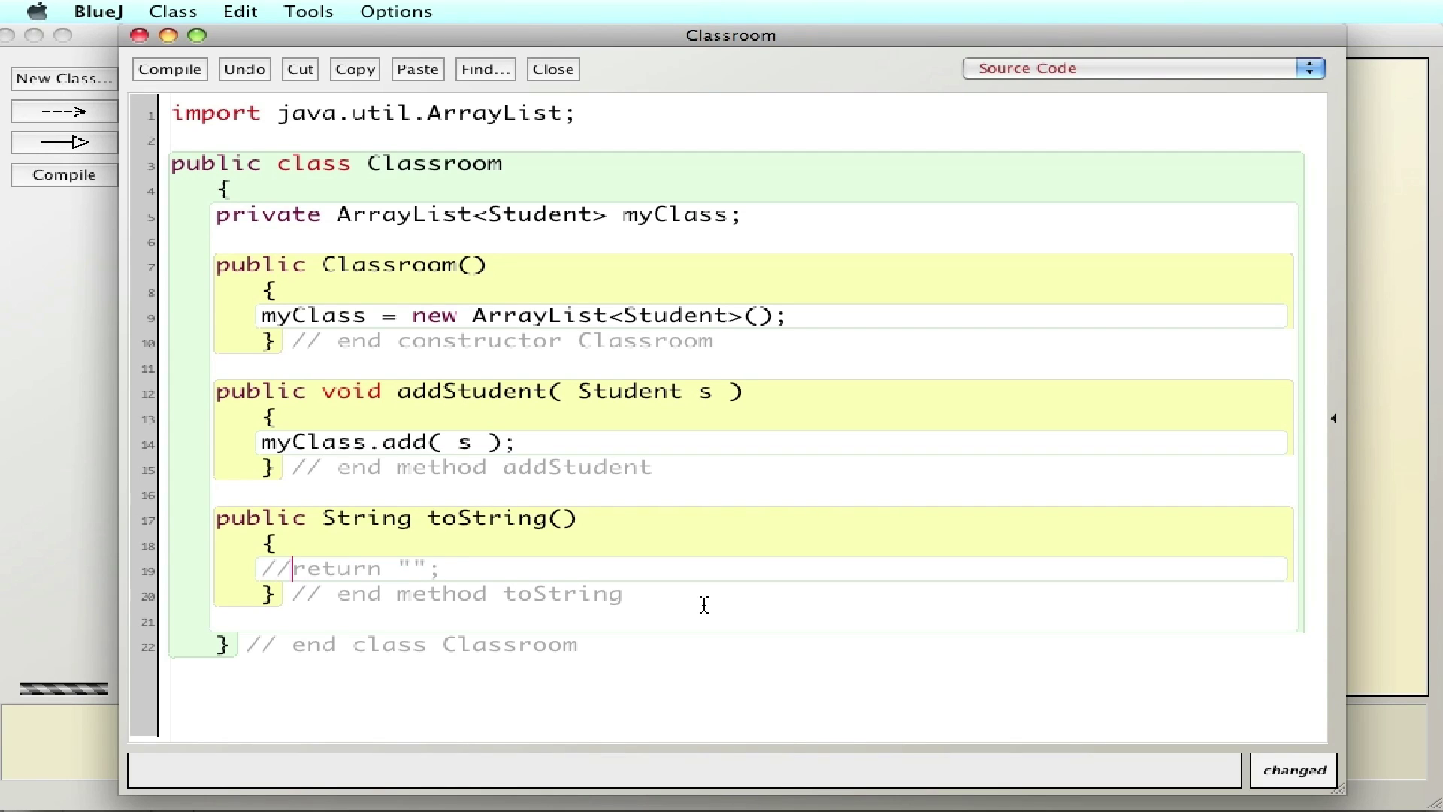
pyautogui.click(522, 560)
pyautogui.press('Return')
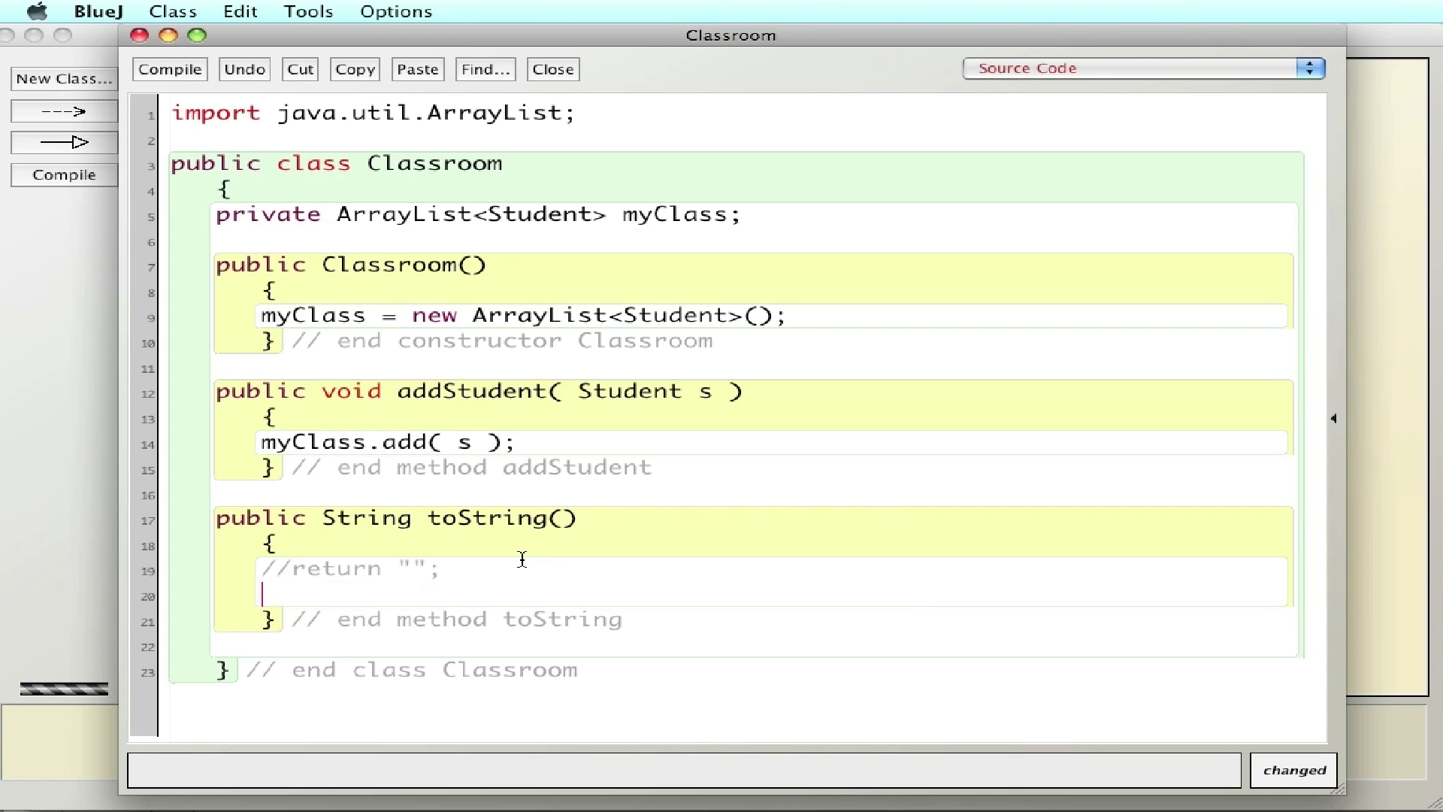
pyautogui.write('St')
pyautogui.write('ring temp')
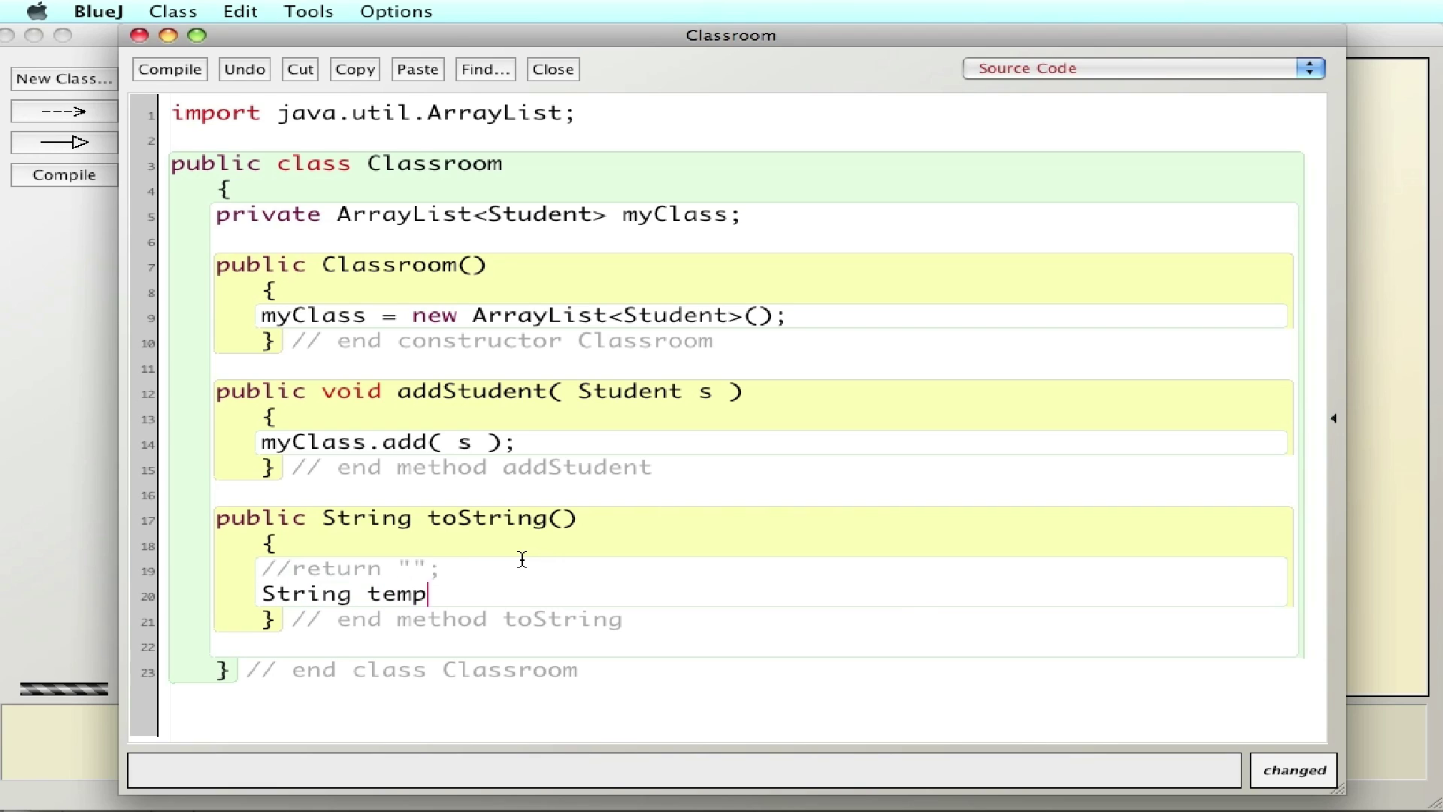
pyautogui.write(' = n')
pyautogui.write('ew Strin')
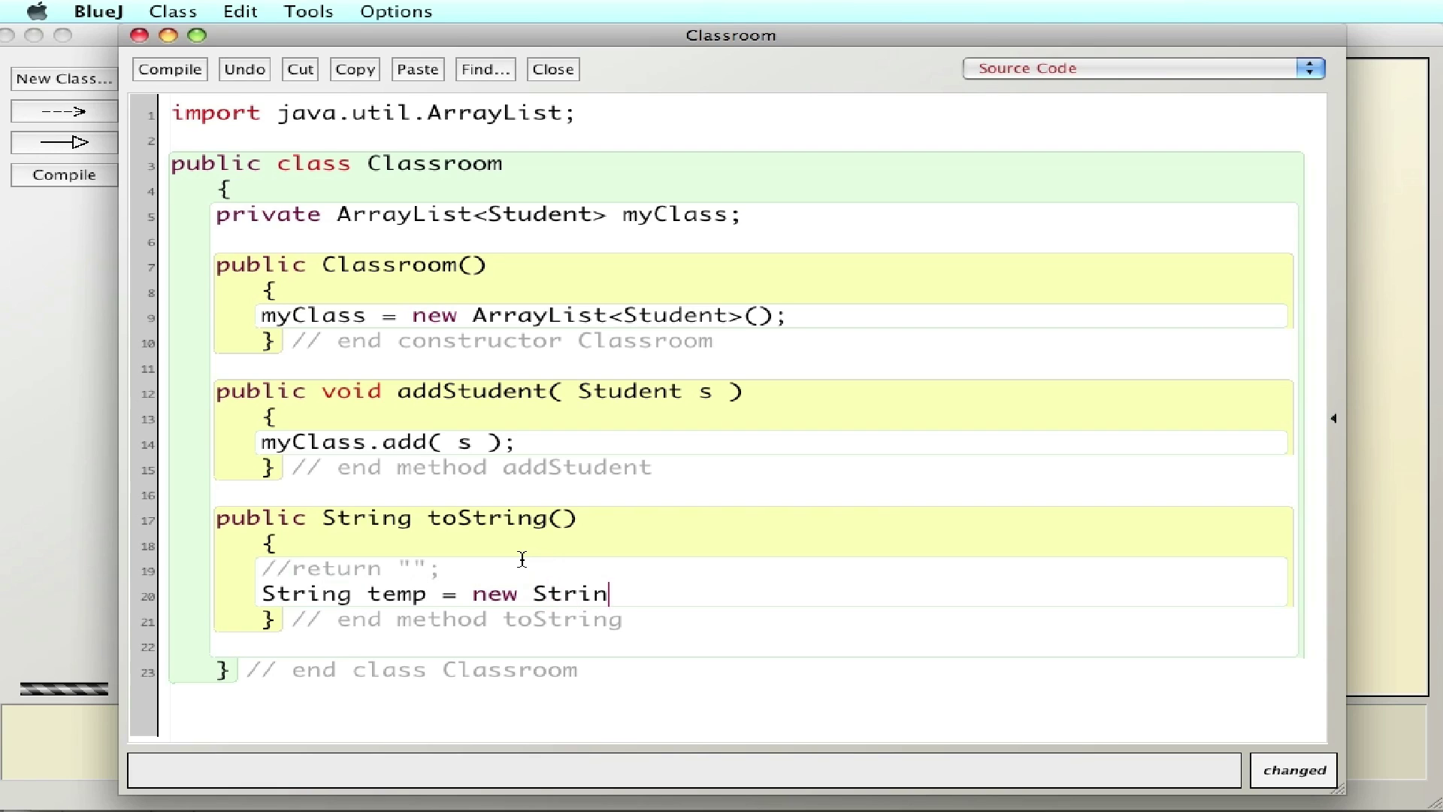
pyautogui.write('g();')
pyautogui.press('Return')
pyautogui.write('for')
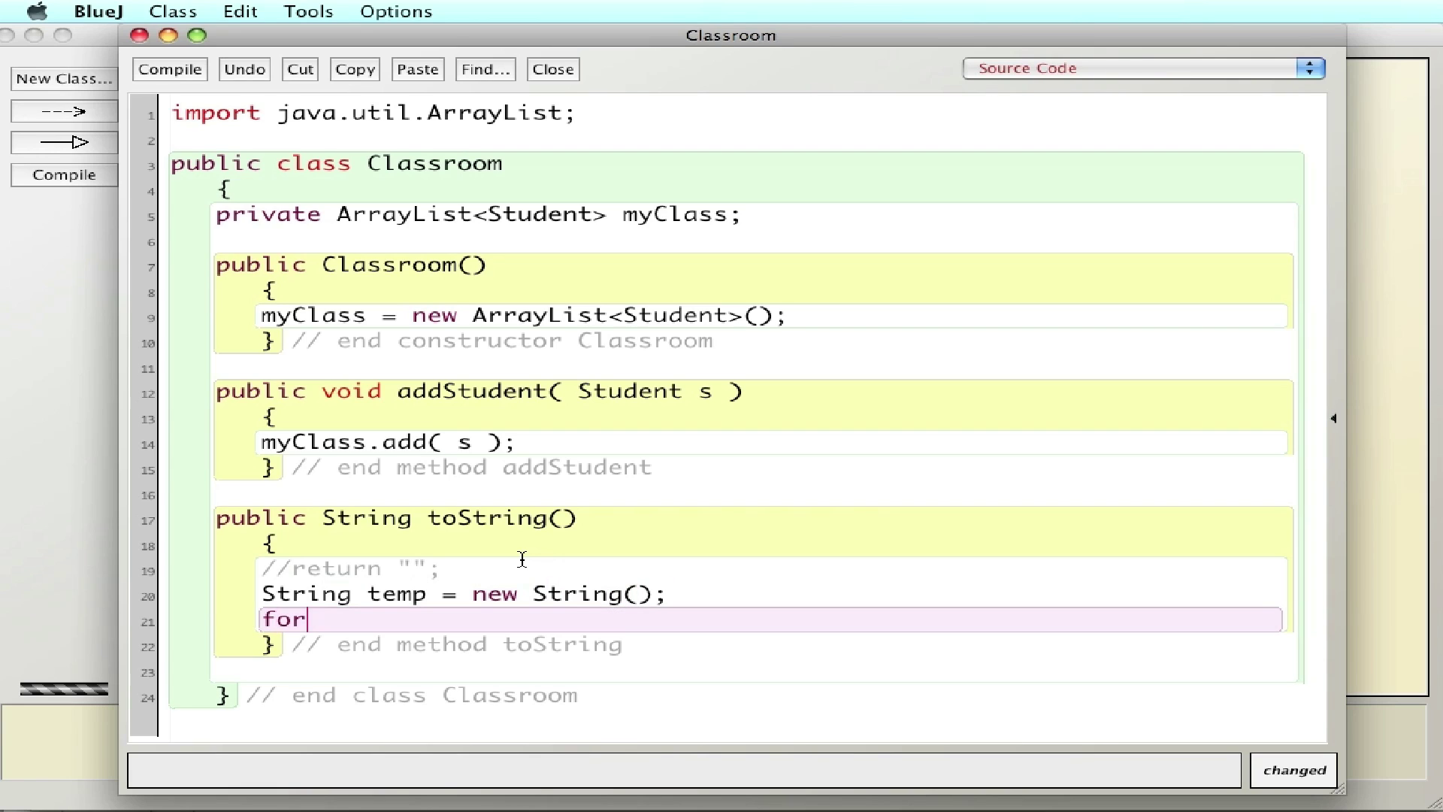
pyautogui.write('( ')
pyautogui.write('Student')
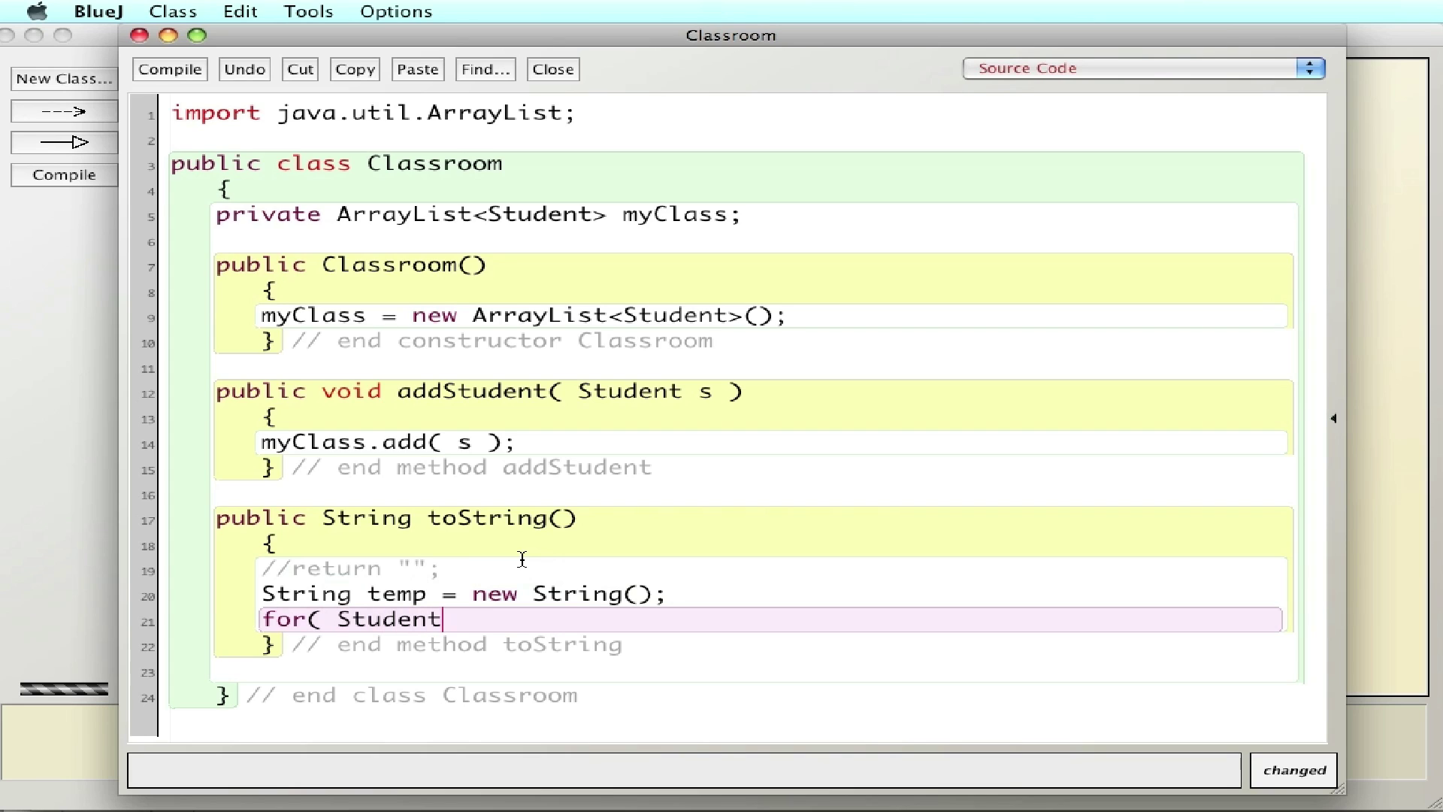
pyautogui.write(' s "')
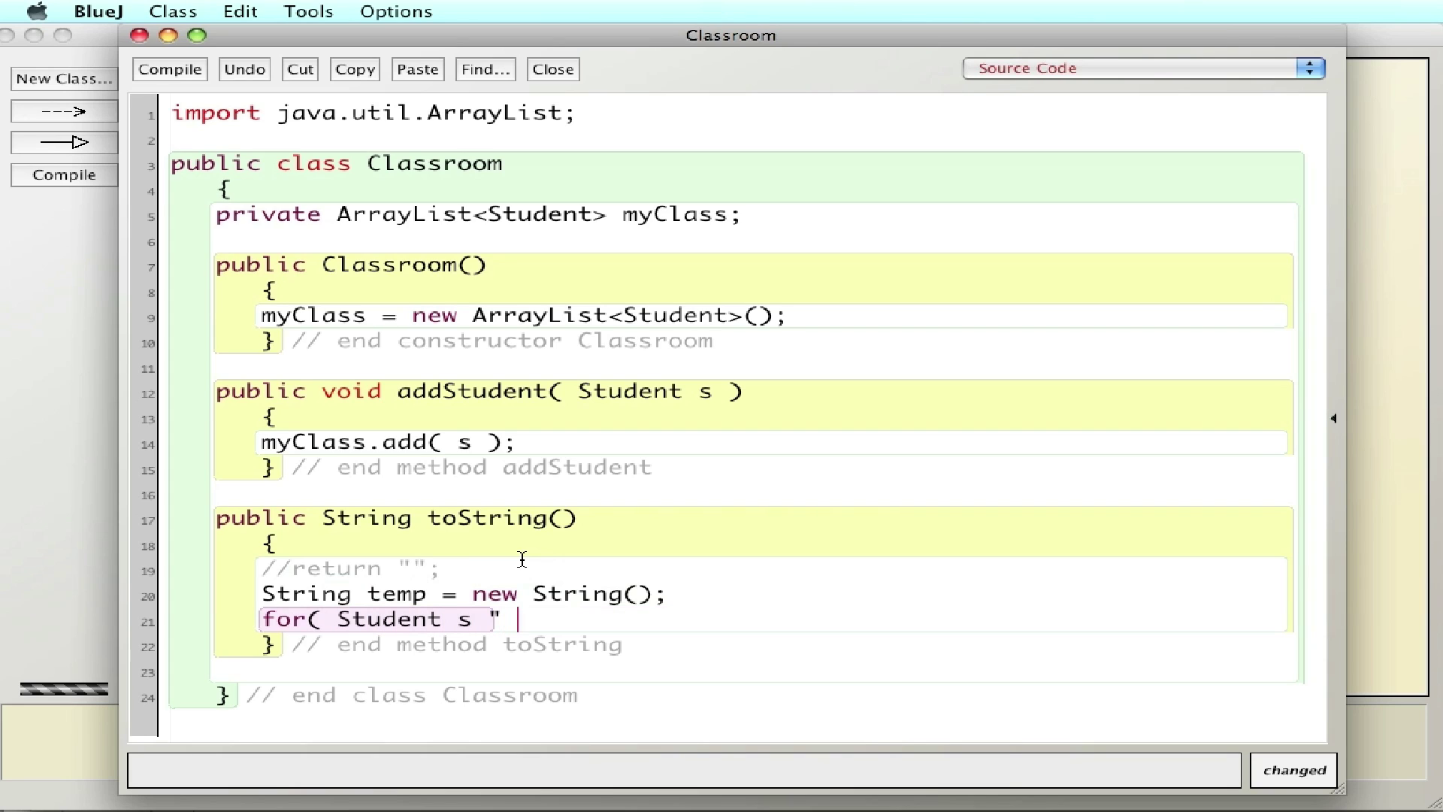
pyautogui.press('BackSpace')
pyautogui.press('BackSpace')
pyautogui.write(':')
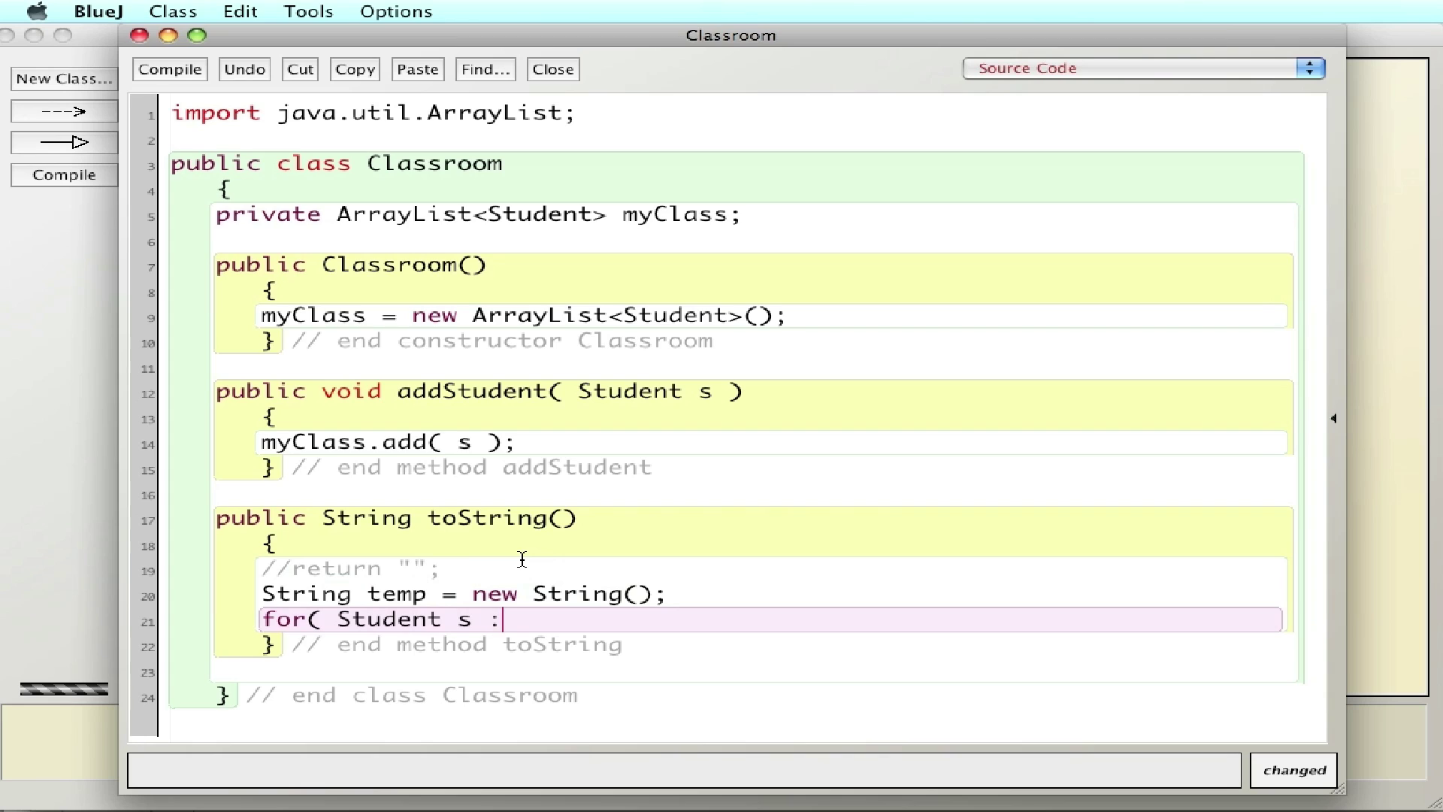
pyautogui.write(' myCl')
pyautogui.write('ass )')
# Write the loop body appending each student, with the closing brace aligned
pyautogui.press('Return')
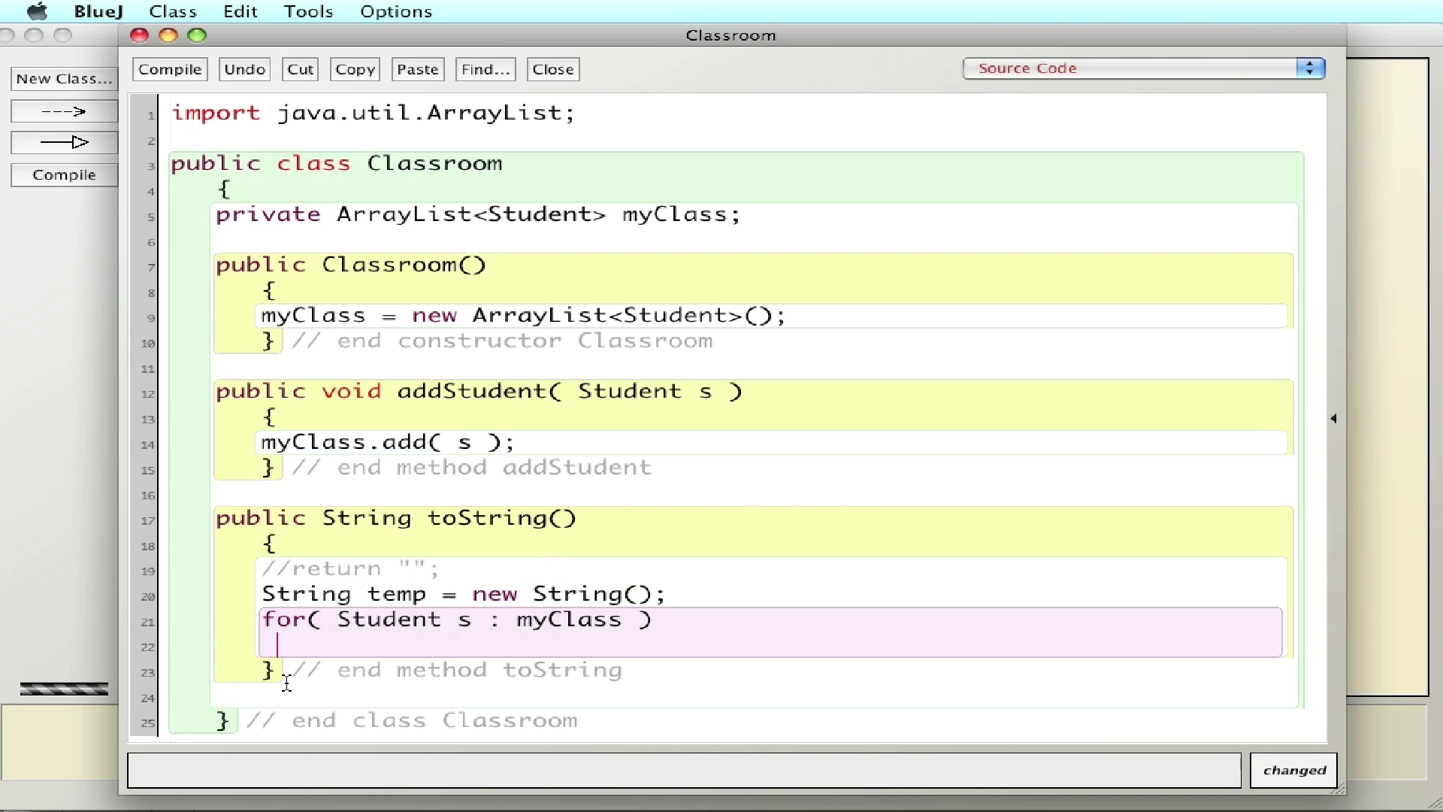
pyautogui.write('{')
pyautogui.press('Return')
pyautogui.press('Return')
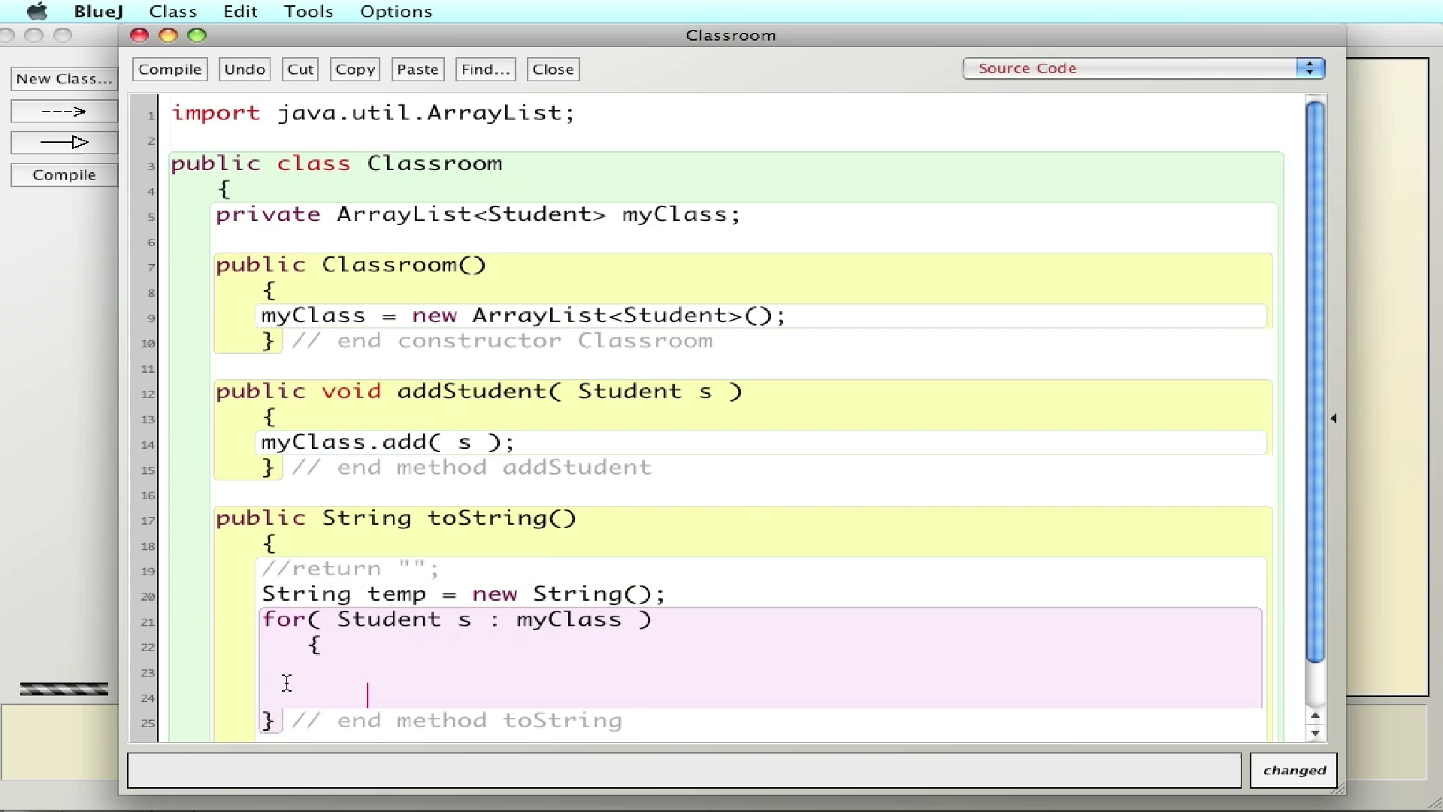
pyautogui.press('BackSpace')
pyautogui.write('}')
pyautogui.press('Left')
pyautogui.press('BackSpace')
pyautogui.press('BackSpace')
pyautogui.press('BackSpace')
pyautogui.press('Right')
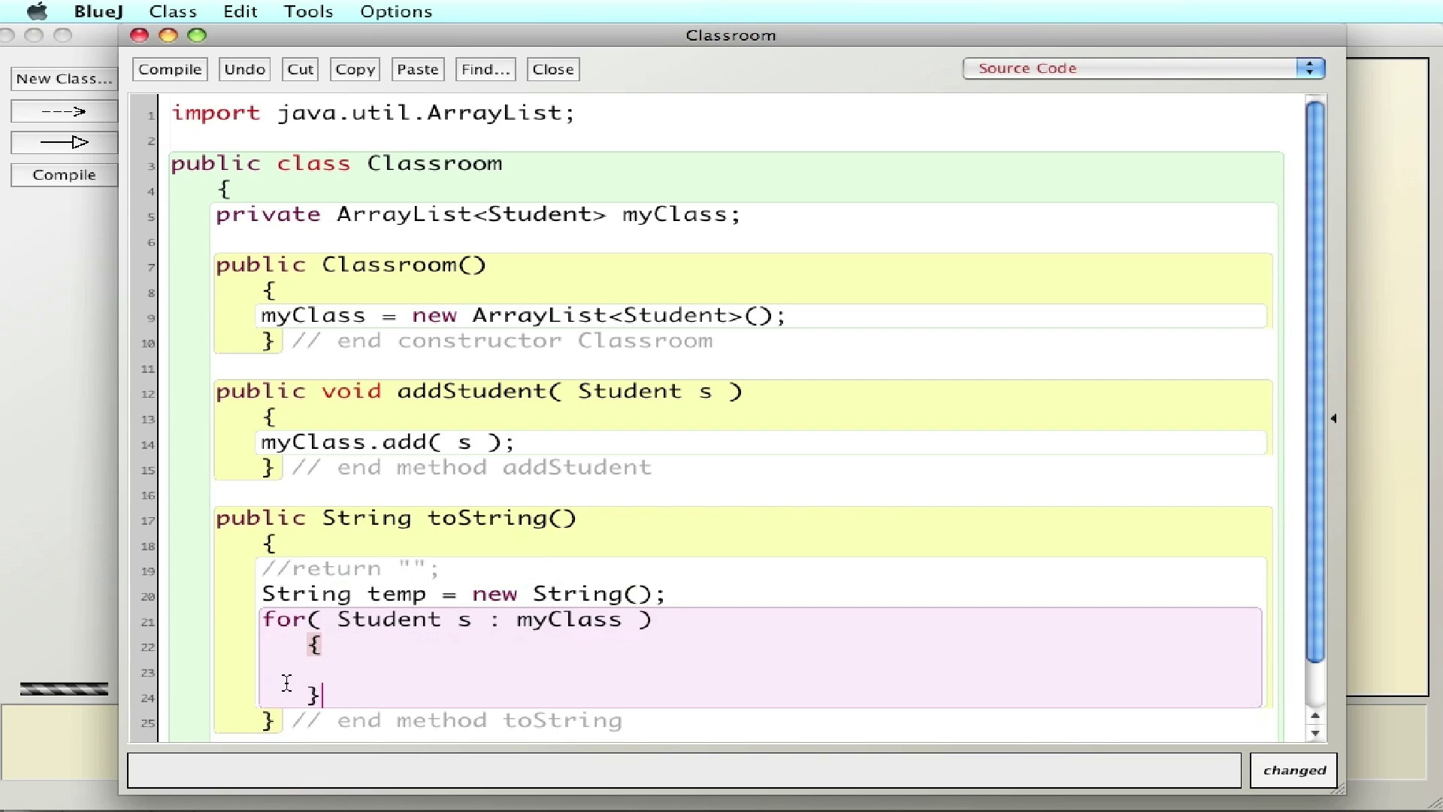
pyautogui.write(' // end for')
pyautogui.press('Up')
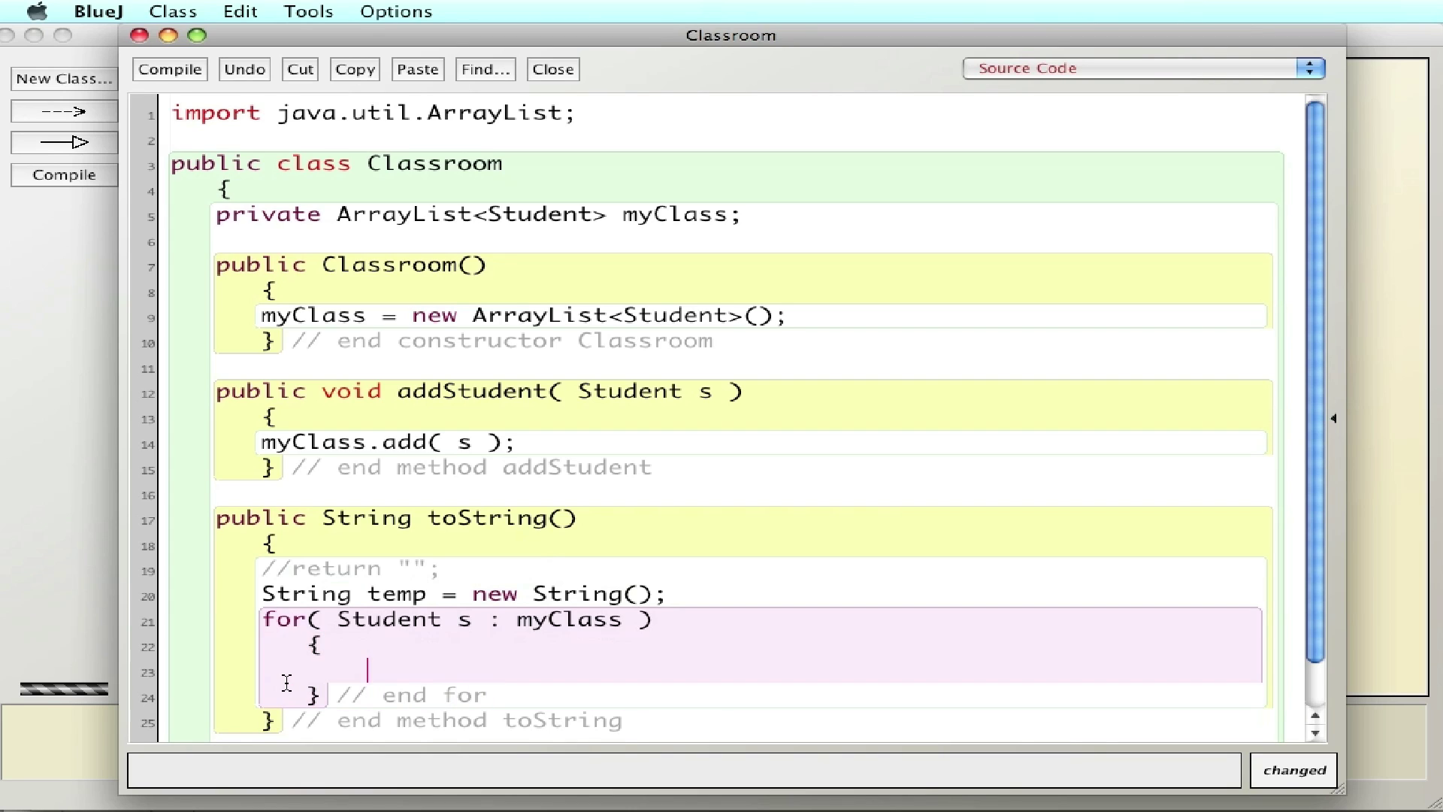
pyautogui.press('BackSpace')
pyautogui.press('BackSpace')
pyautogui.press('BackSpace')
pyautogui.press('BackSpace')
pyautogui.write('temp ')
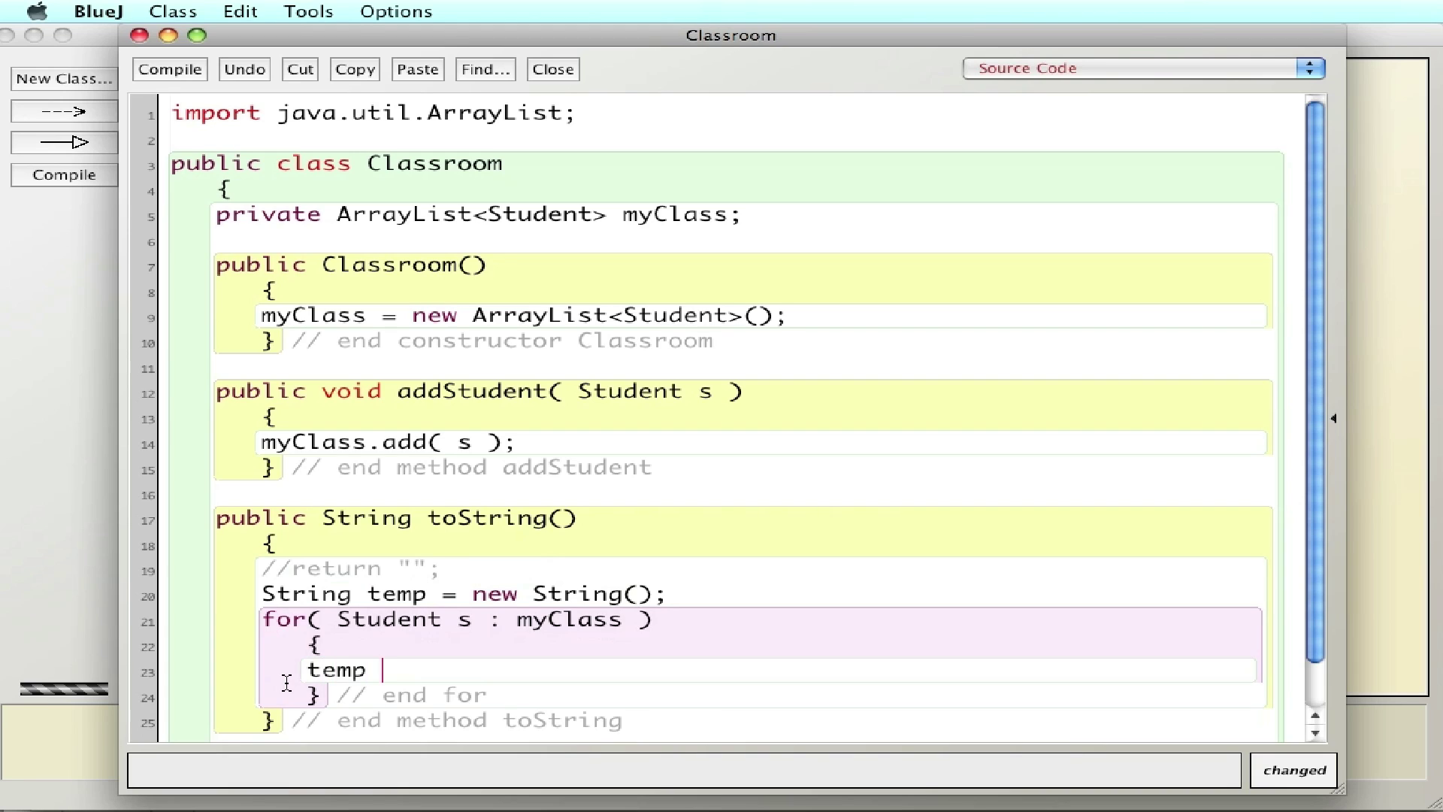
pyautogui.write('+=')
pyautogui.write(' s')
pyautogui.write('.toS')
pyautogui.write('tring()')
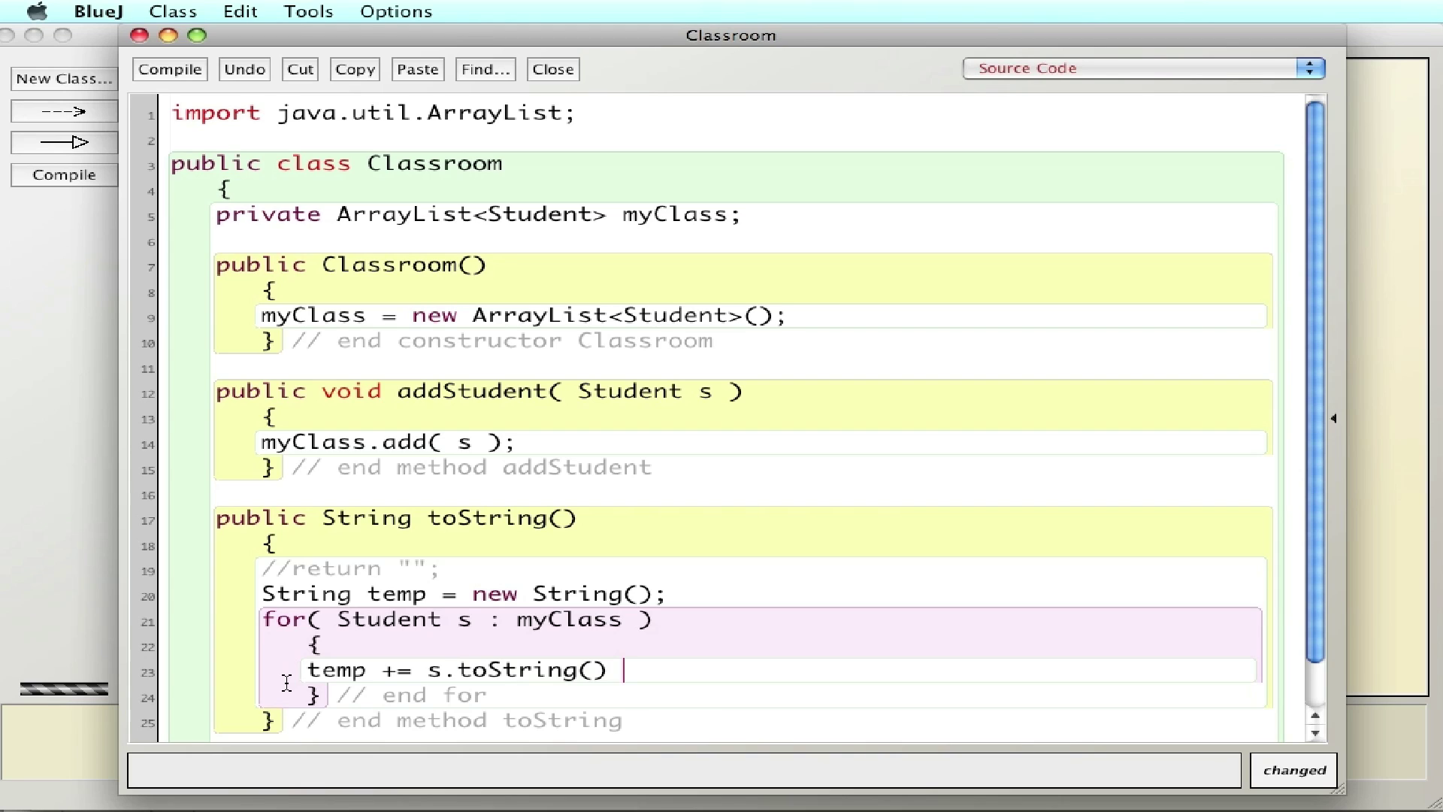
pyautogui.write(' +')
pyautogui.write(' "\\n')
pyautogui.write('";')
# Add a line after the loop for the statement return temp;
pyautogui.press('Down')
pyautogui.press('Return')
pyautogui.press('BackSpace')
pyautogui.press('BackSpace')
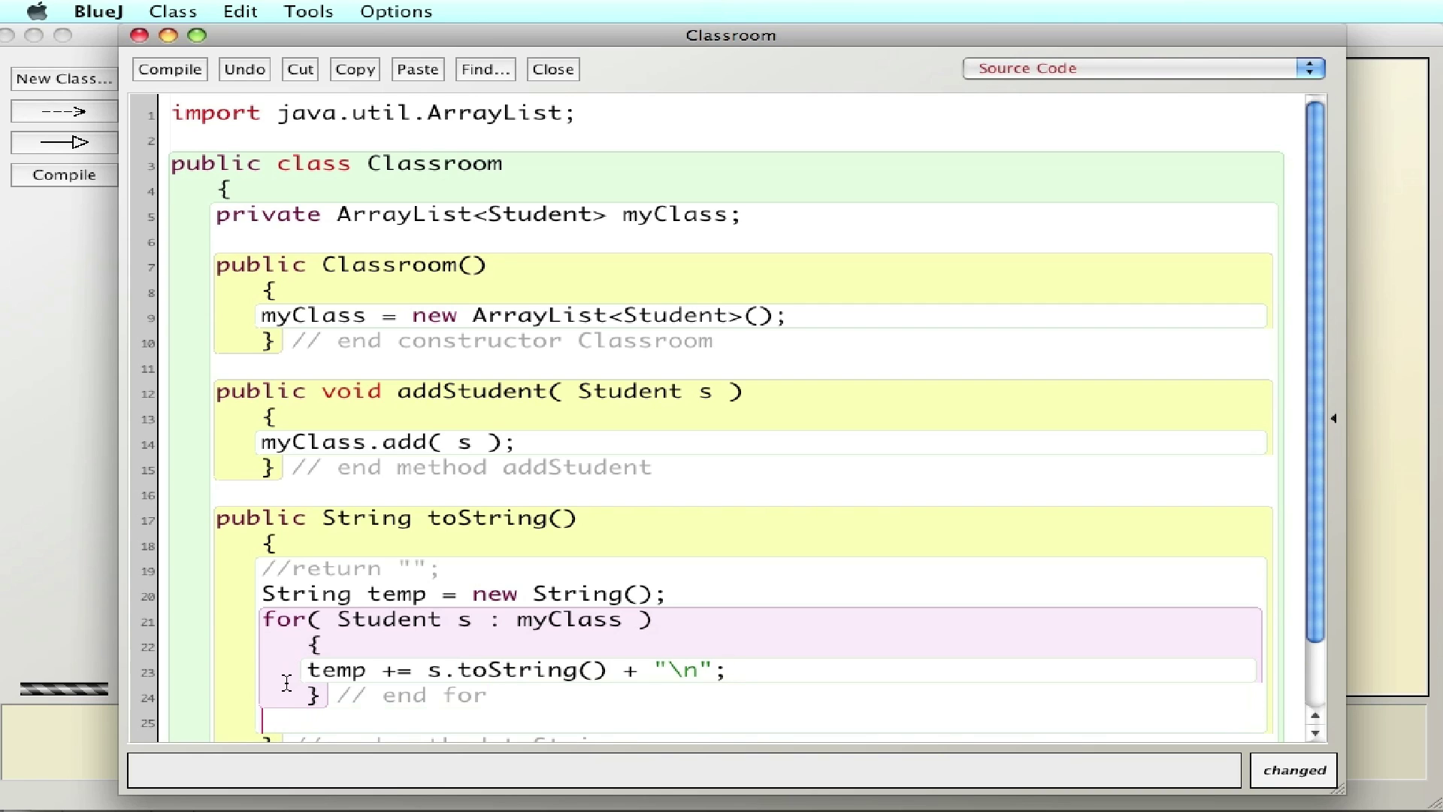
pyautogui.scroll(-3, 402, 675)
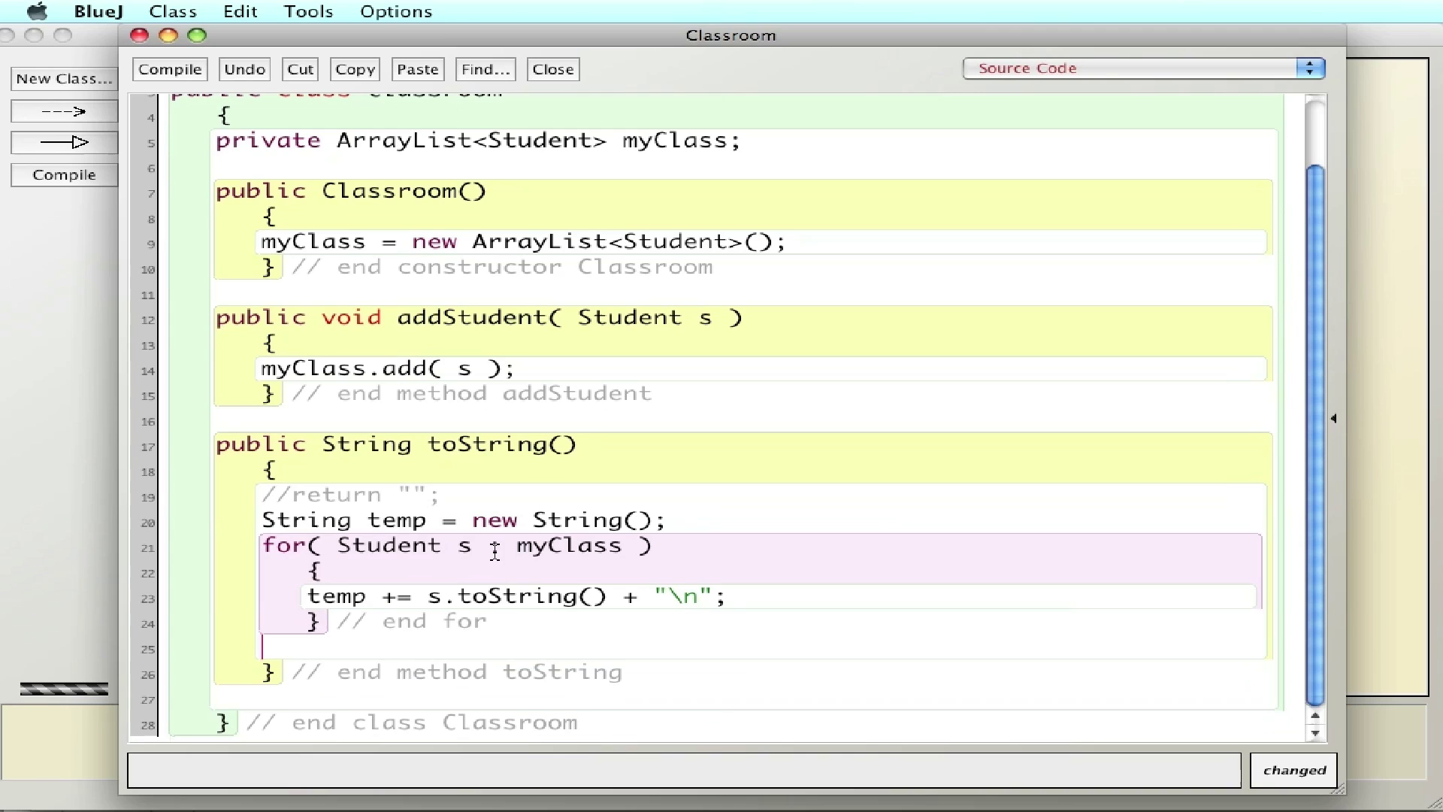
pyautogui.write('retur')
pyautogui.write('n temp;')
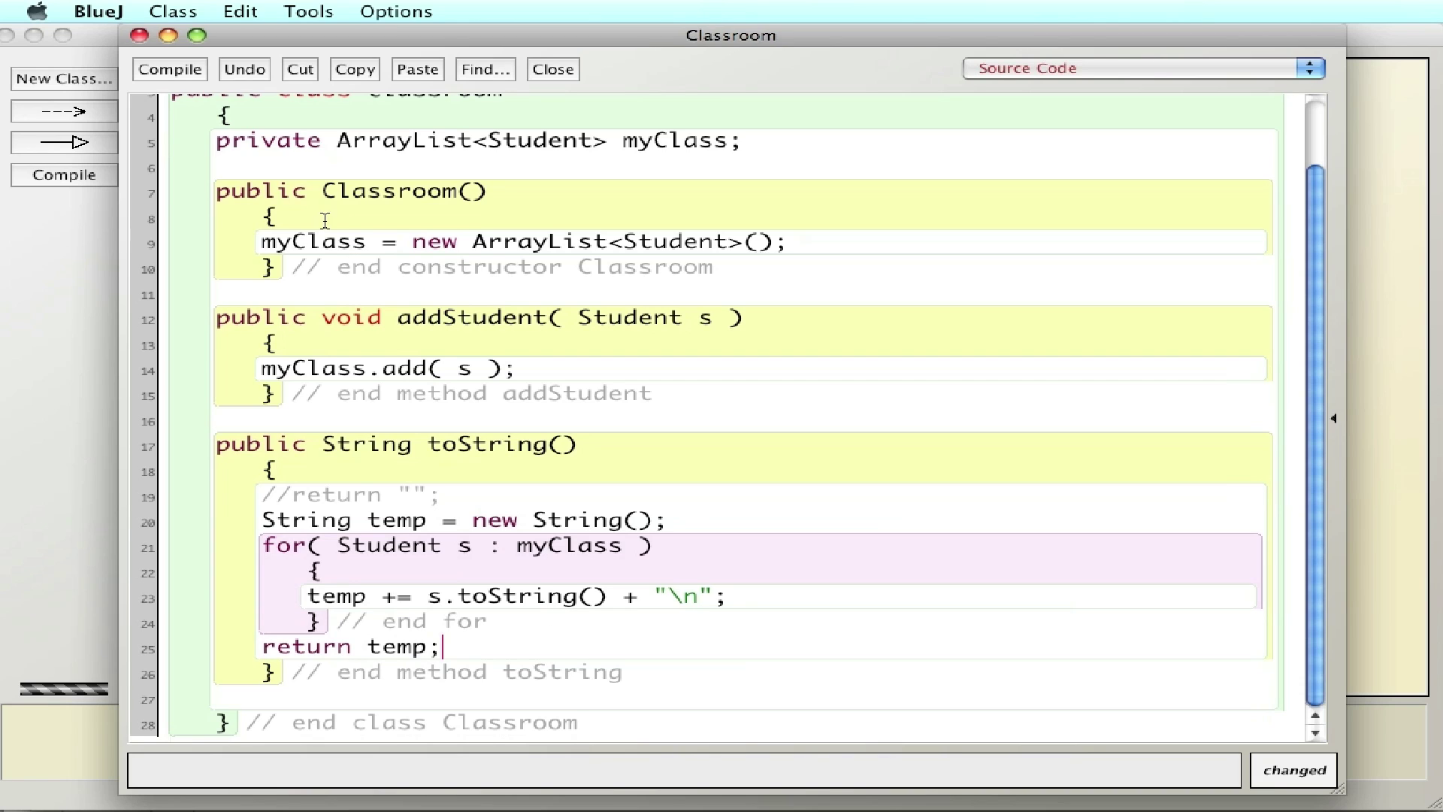
# Compile Classroom, close its editor, and open ClassroomDriver's source from its context menu
pyautogui.click(169, 70)
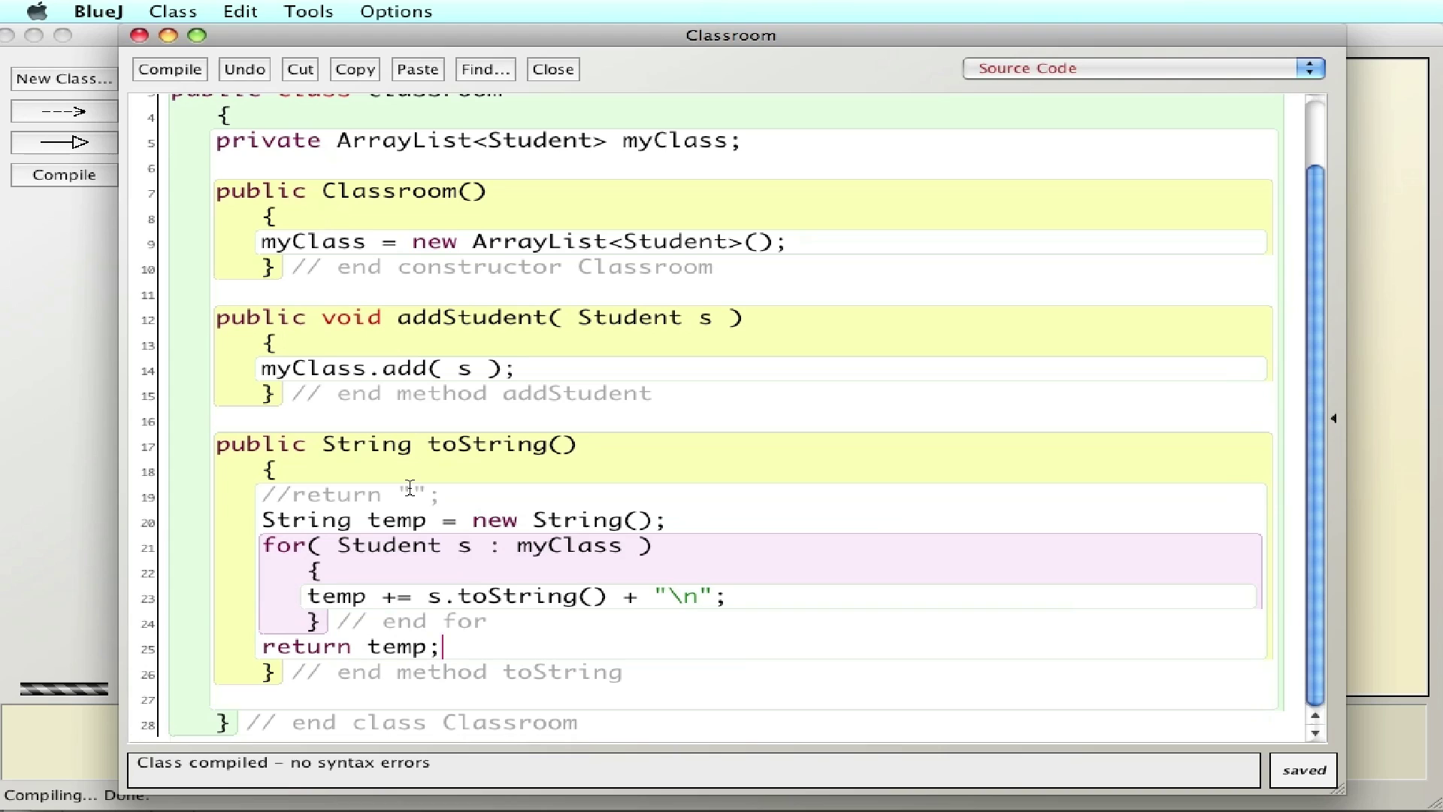
pyautogui.click(140, 37)
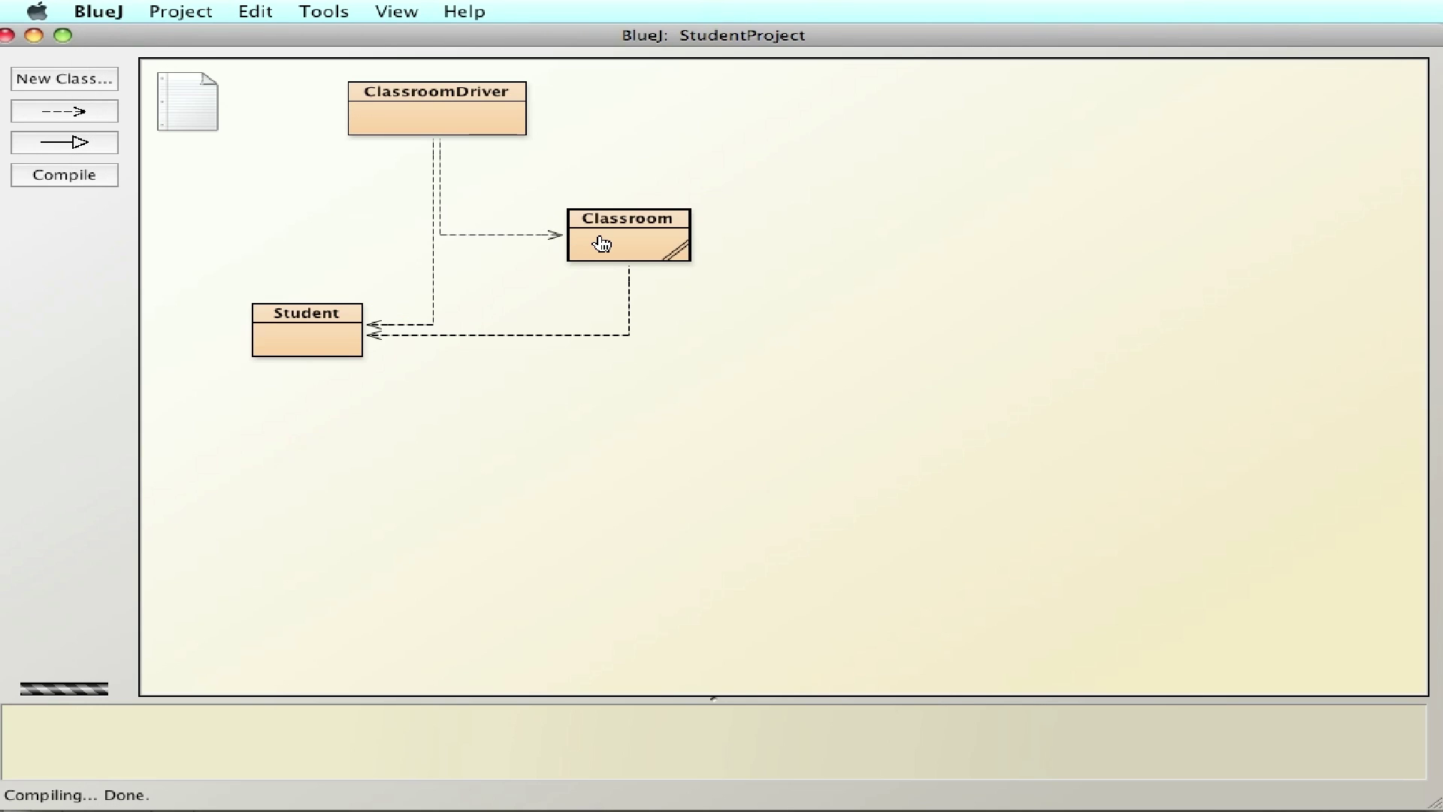
pyautogui.rightClick(434, 111)
pyautogui.click(505, 180)
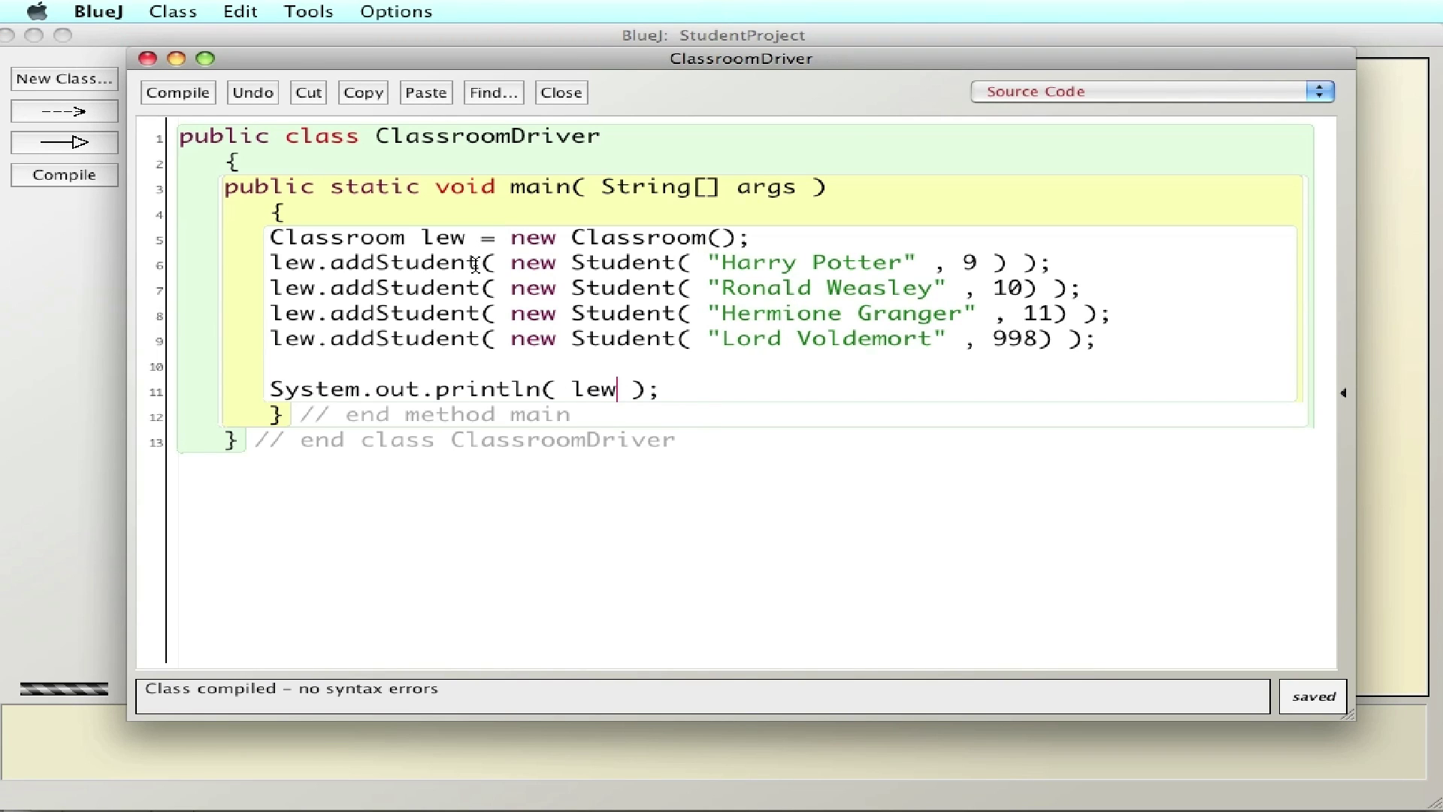
# Close the driver editor and run ClassroomDriver's void main(String[]) to print the four students
pyautogui.click(148, 59)
pyautogui.rightClick(385, 104)
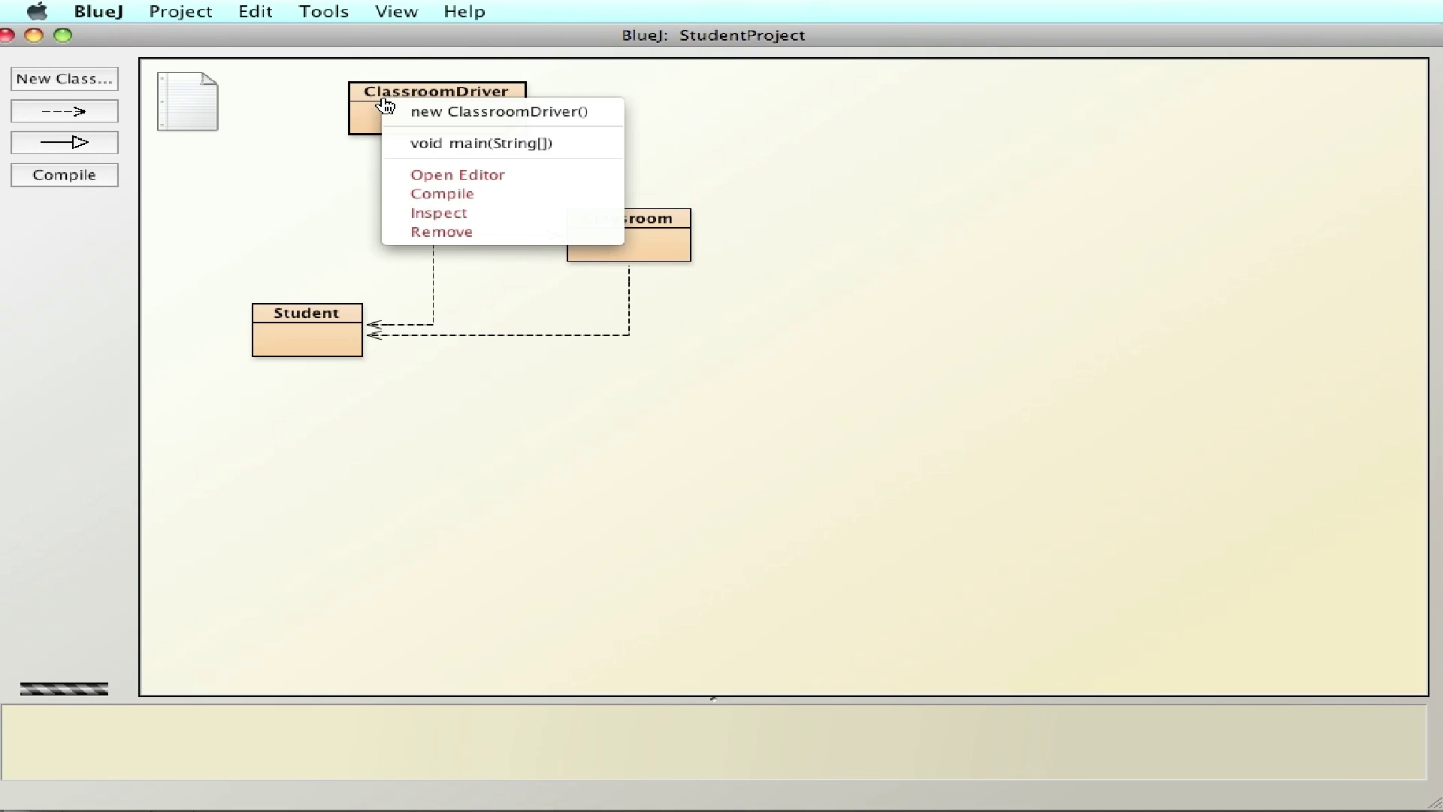
pyautogui.click(395, 143)
pyautogui.press('Return')
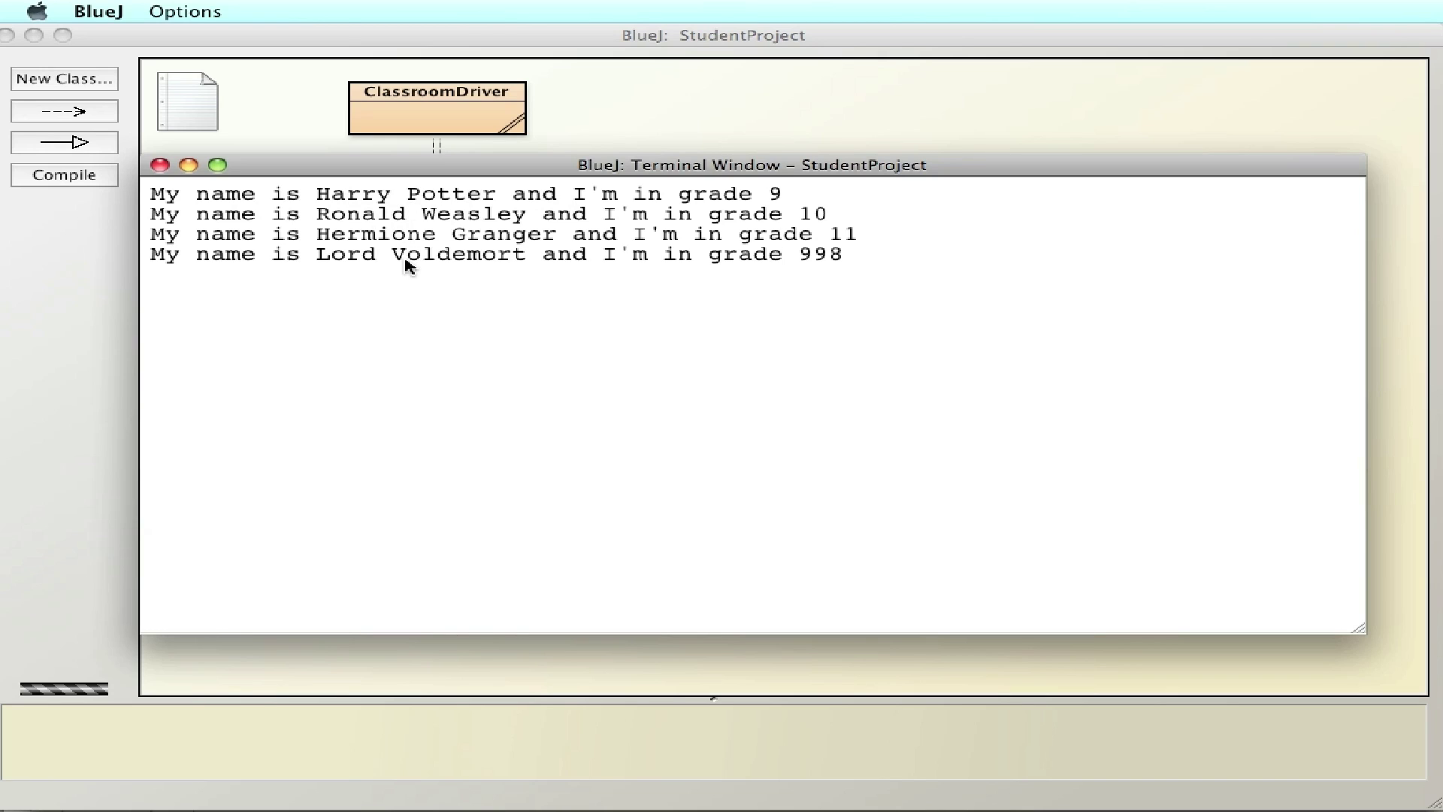
# Close the Terminal Window, look over Student's code, and reopen the Classroom source
pyautogui.click(160, 166)
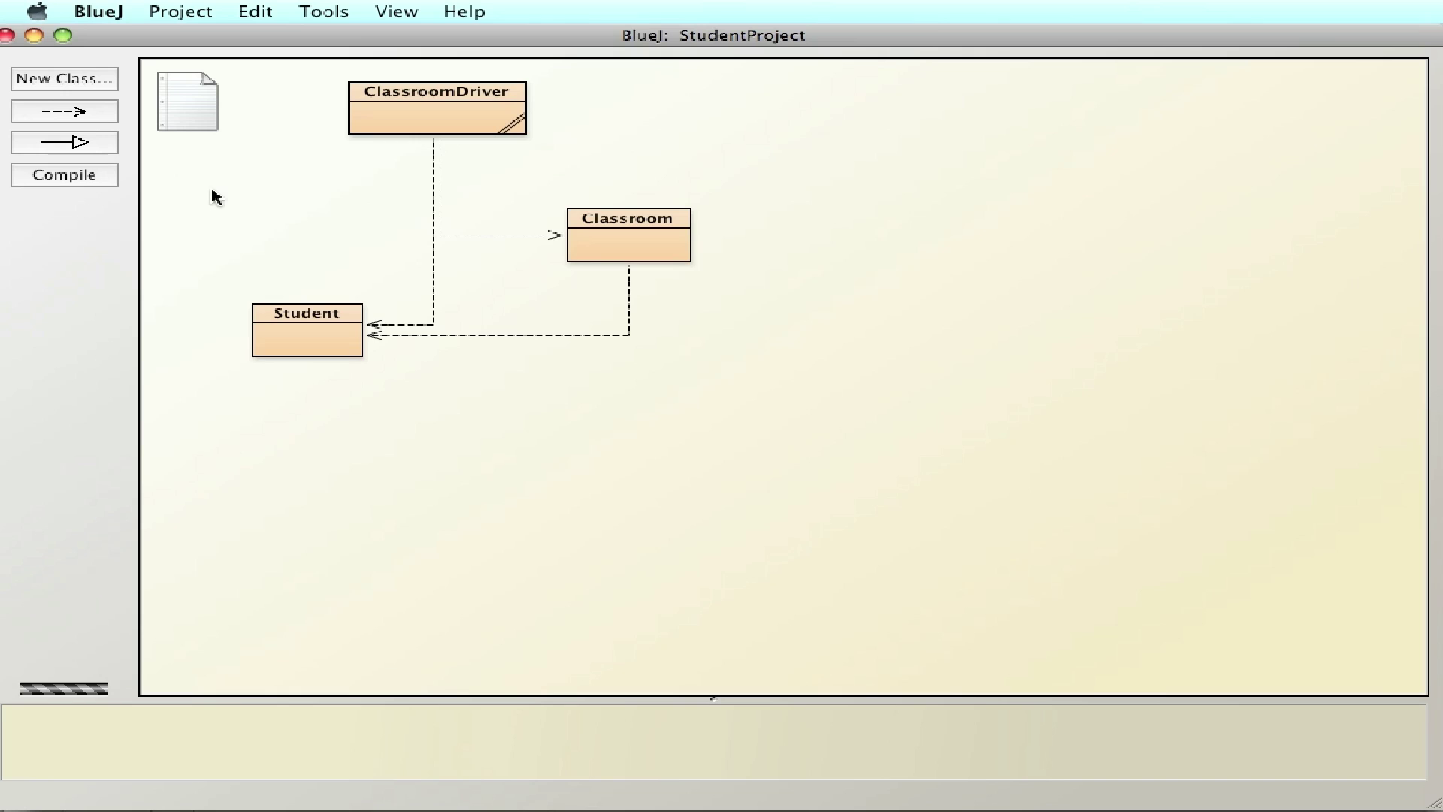
pyautogui.doubleClick(300, 342)
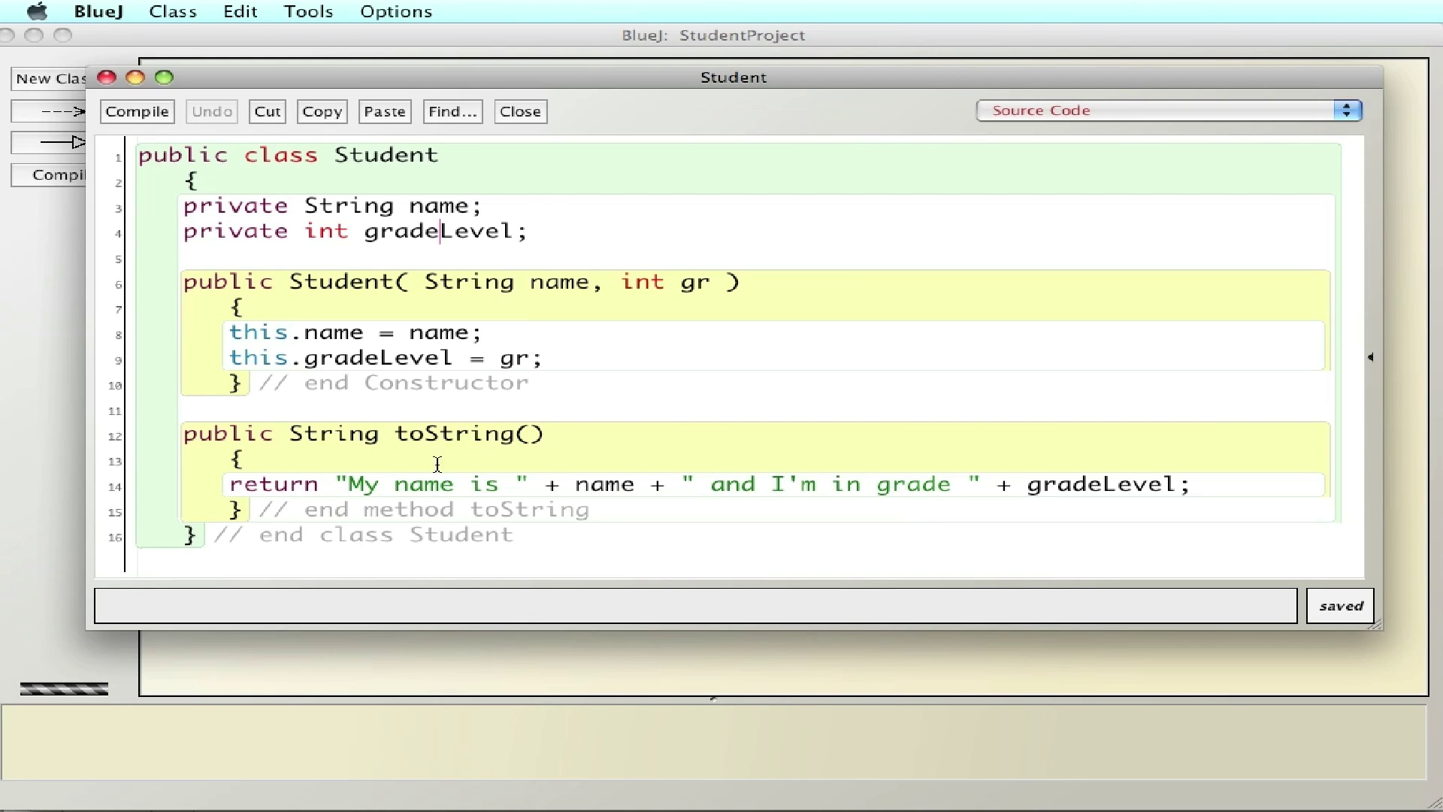
pyautogui.click(106, 77)
pyautogui.doubleClick(618, 237)
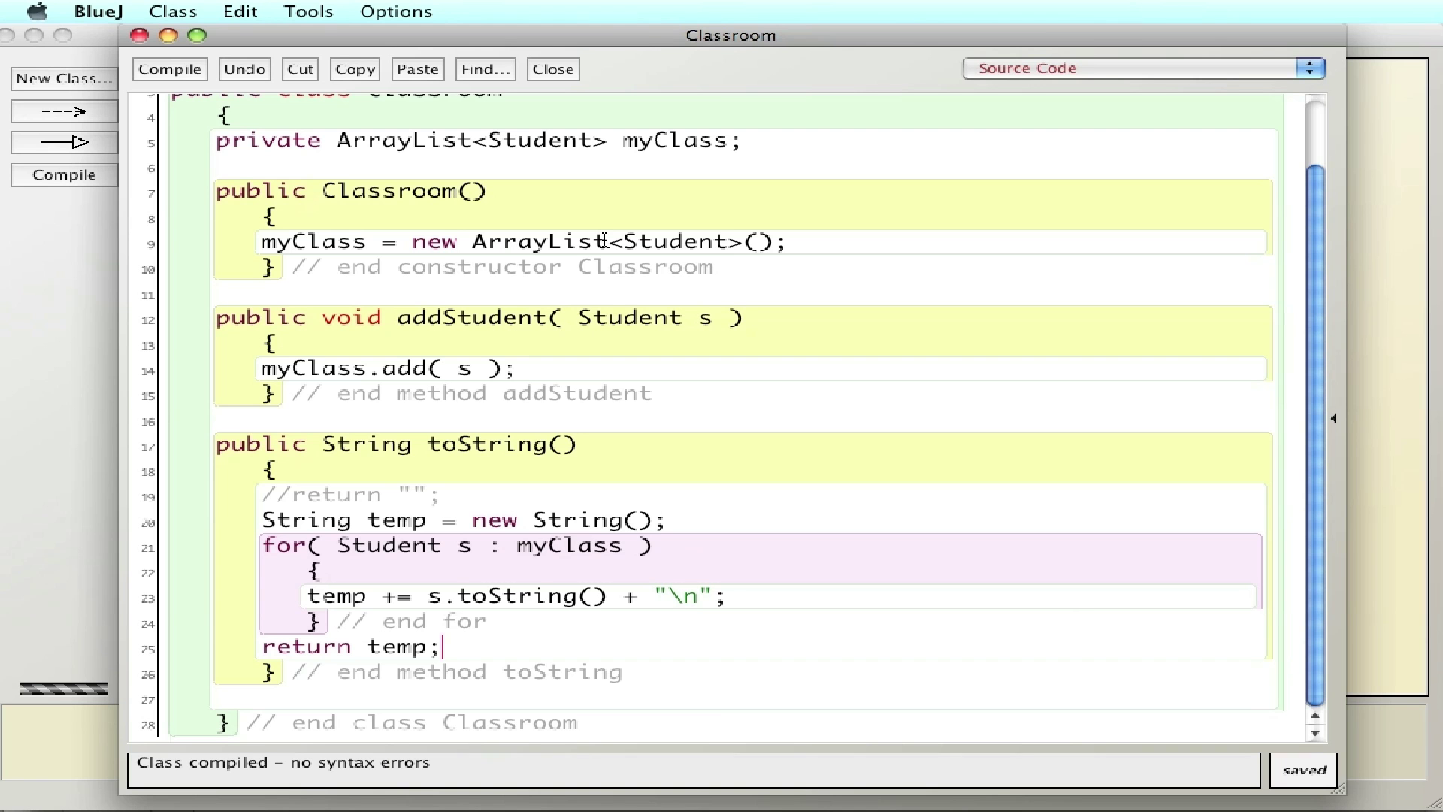
# Remove .toString() after s in the loop, then compile and close Classroom
pyautogui.click(605, 595)
pyautogui.press('BackSpace')
pyautogui.press('BackSpace')
pyautogui.press('BackSpace')
pyautogui.press('BackSpace')
pyautogui.press('BackSpace')
pyautogui.press('BackSpace')
pyautogui.press('BackSpace')
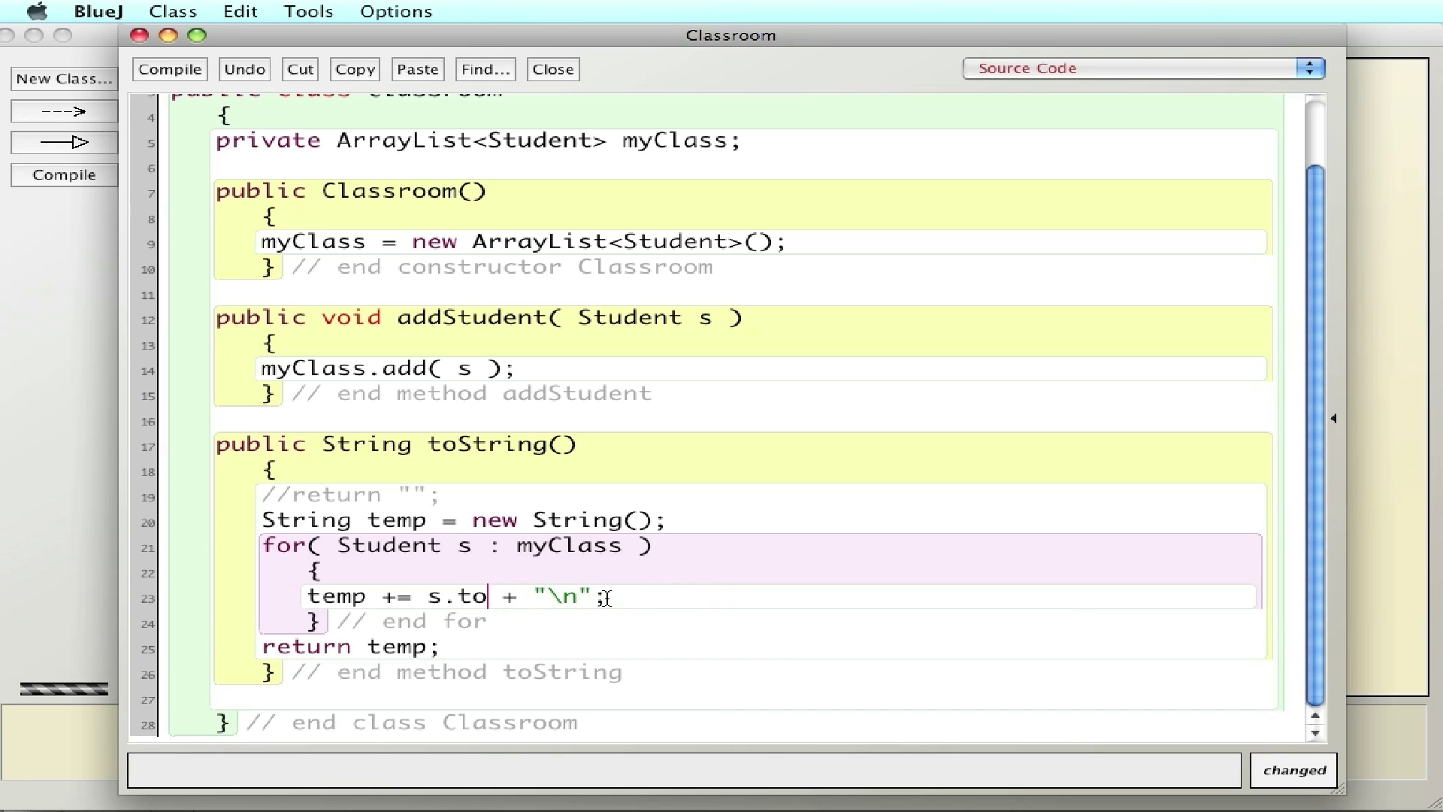
pyautogui.press('BackSpace')
pyautogui.press('BackSpace')
pyautogui.press('BackSpace')
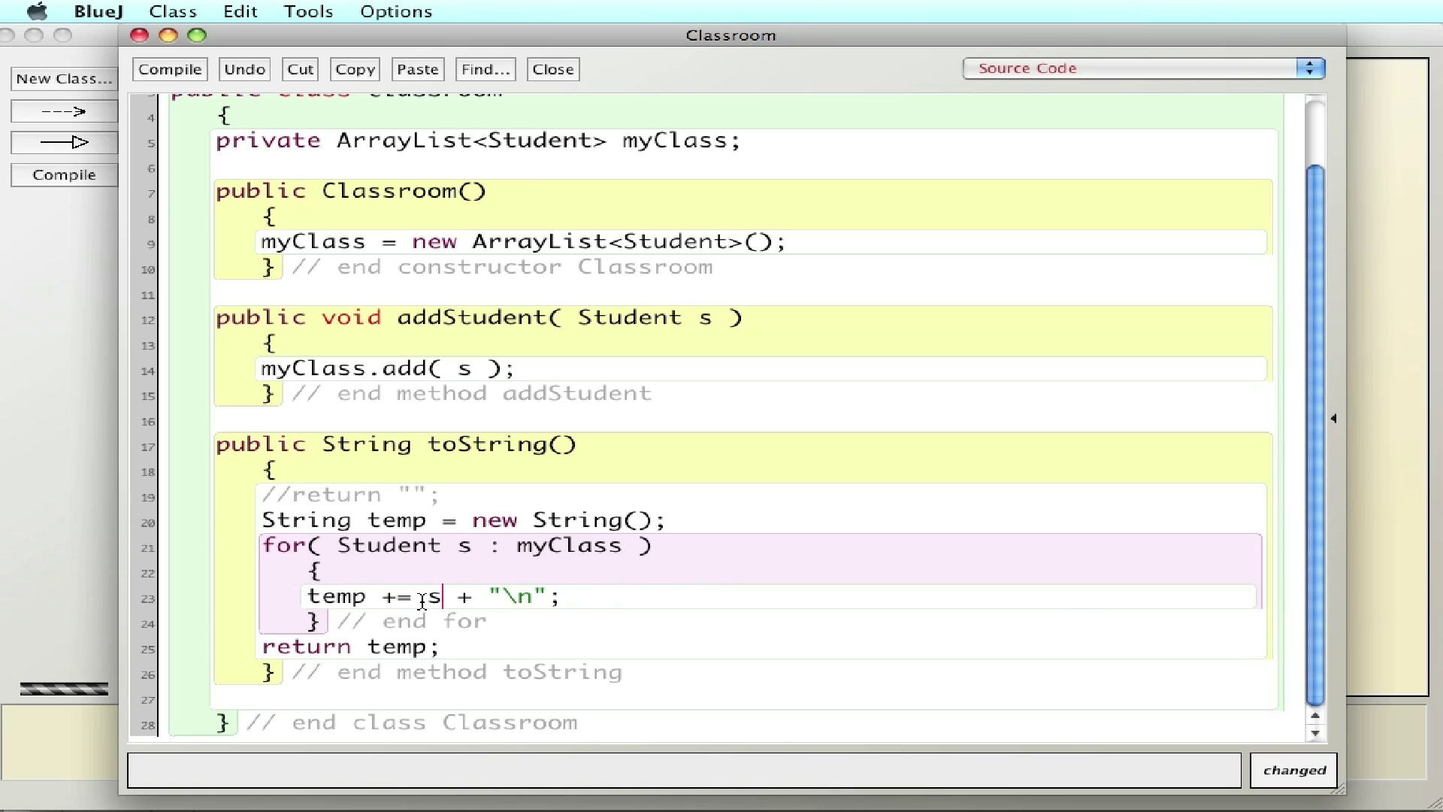
pyautogui.click(187, 76)
pyautogui.click(139, 35)
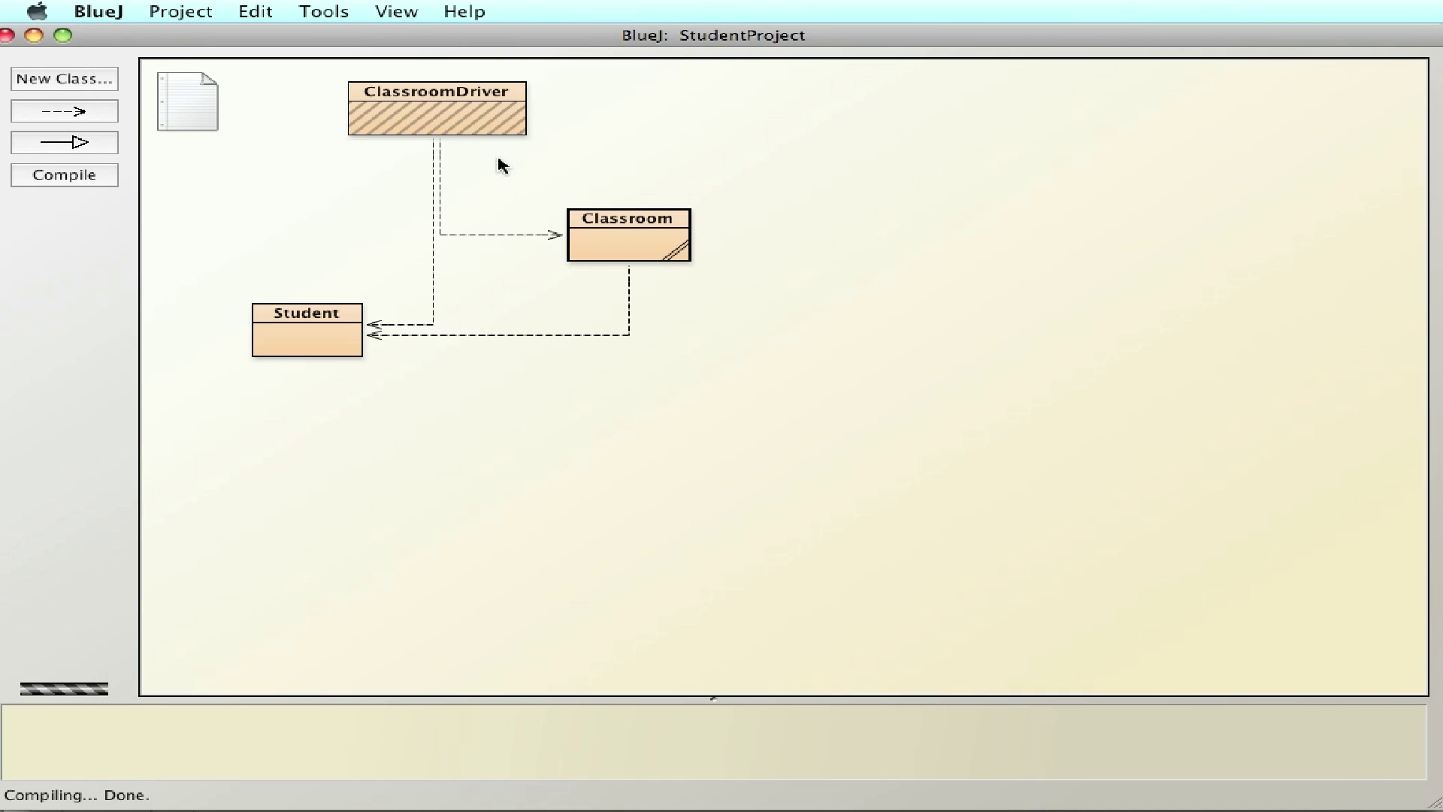
# Rerun ClassroomDriver's main method to check the roster, then close the terminal
pyautogui.rightClick(467, 124)
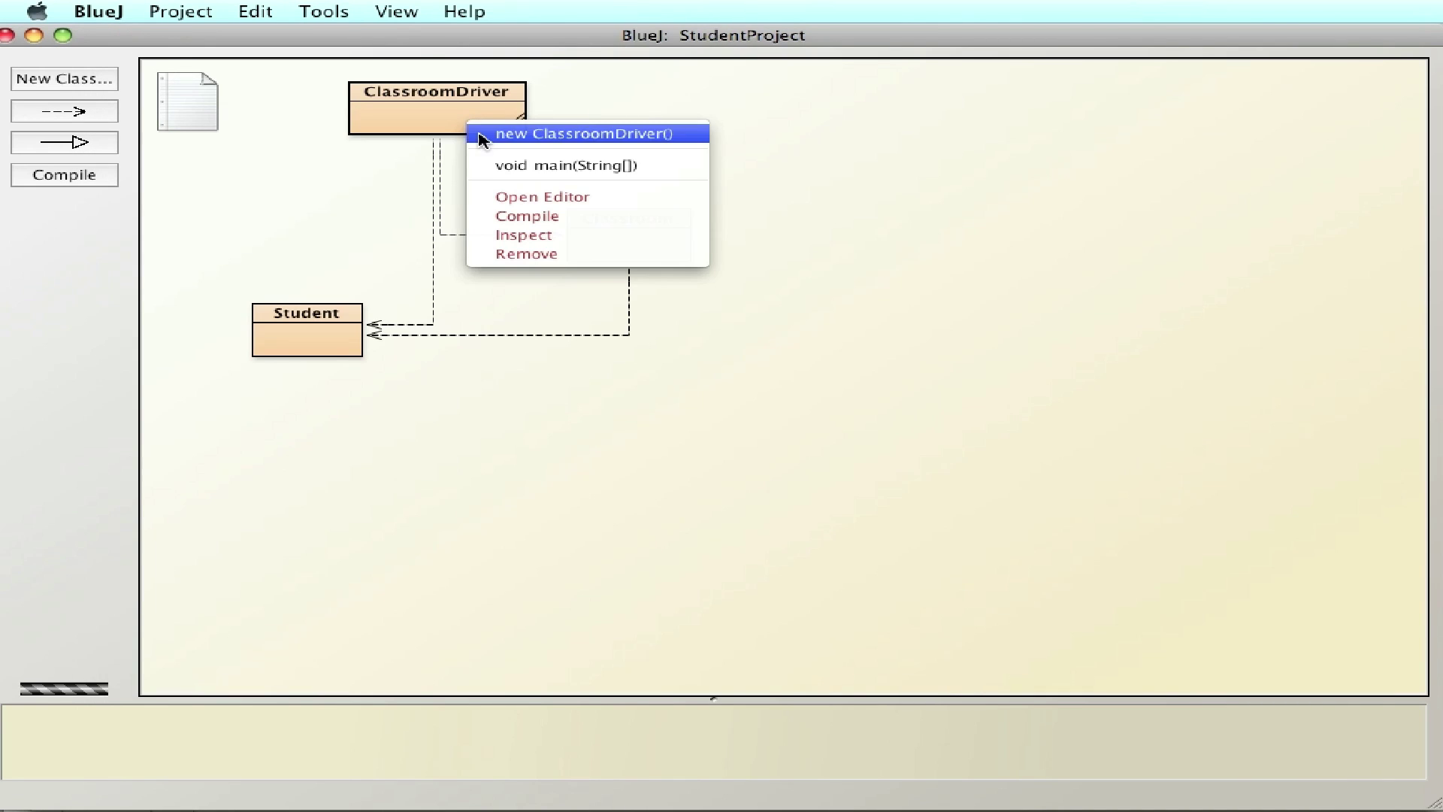
pyautogui.click(502, 169)
pyautogui.press('Return')
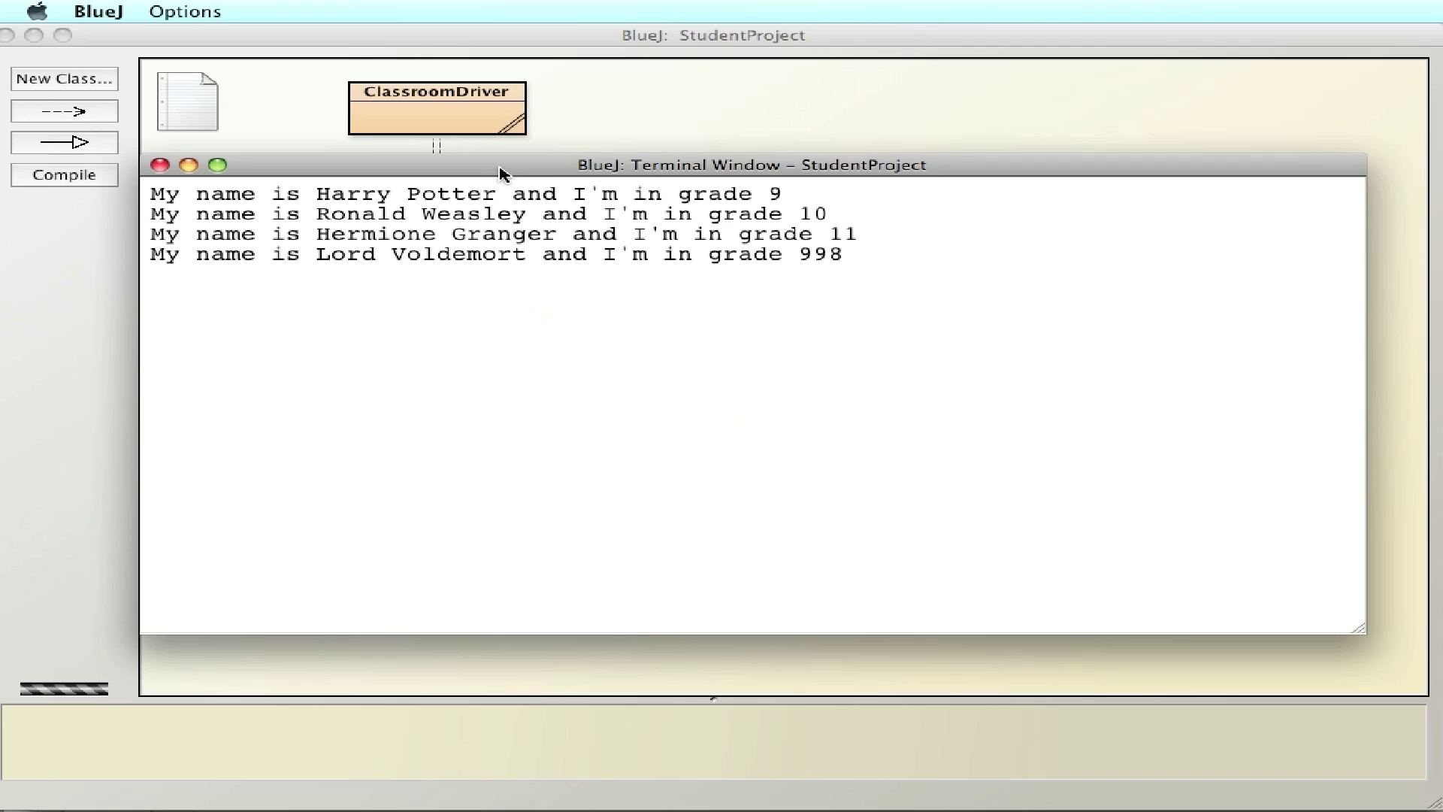
pyautogui.click(159, 164)
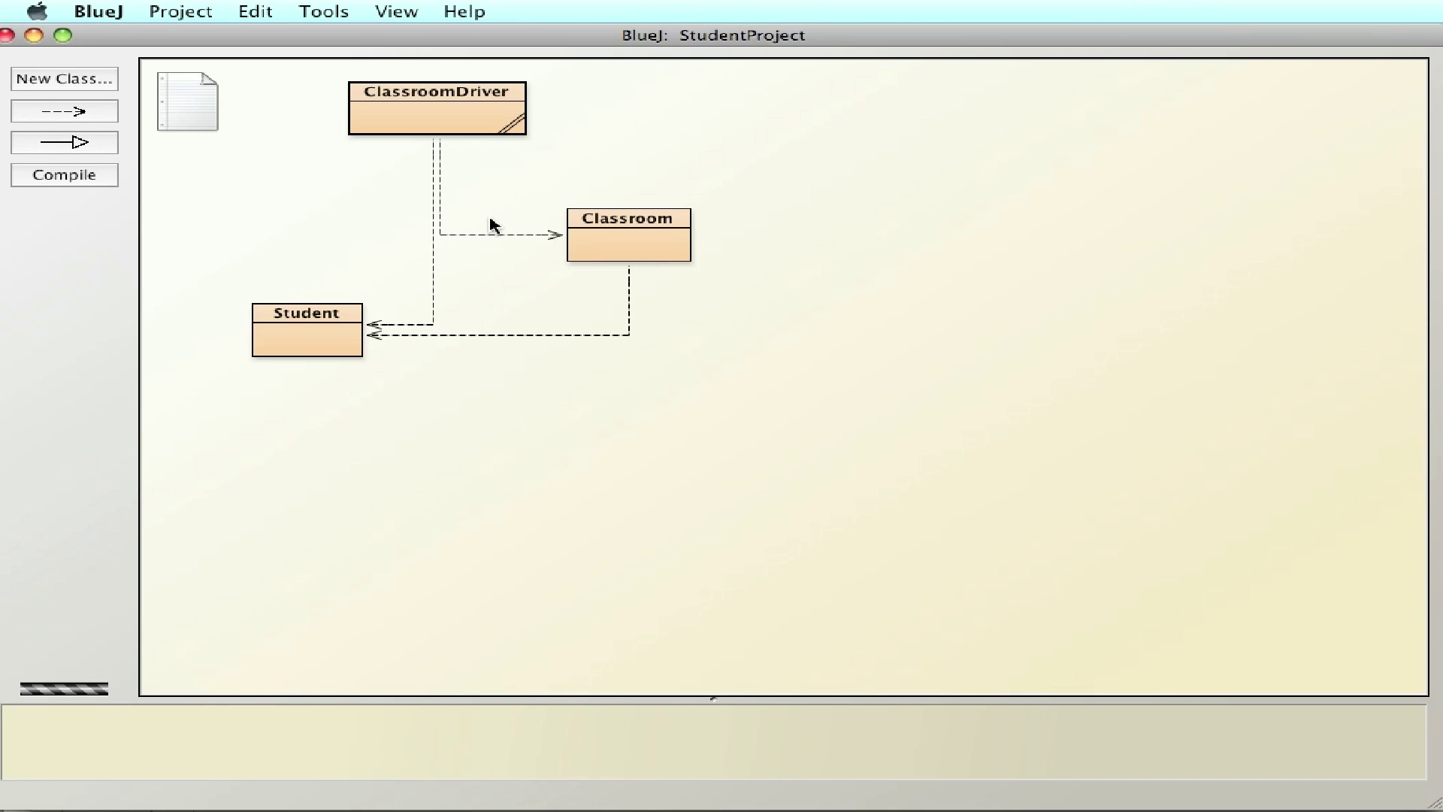
# Restore s.toString() on line 23 of Classroom, close the editor, and compile the project
pyautogui.click(590, 246)
pyautogui.doubleClick(591, 246)
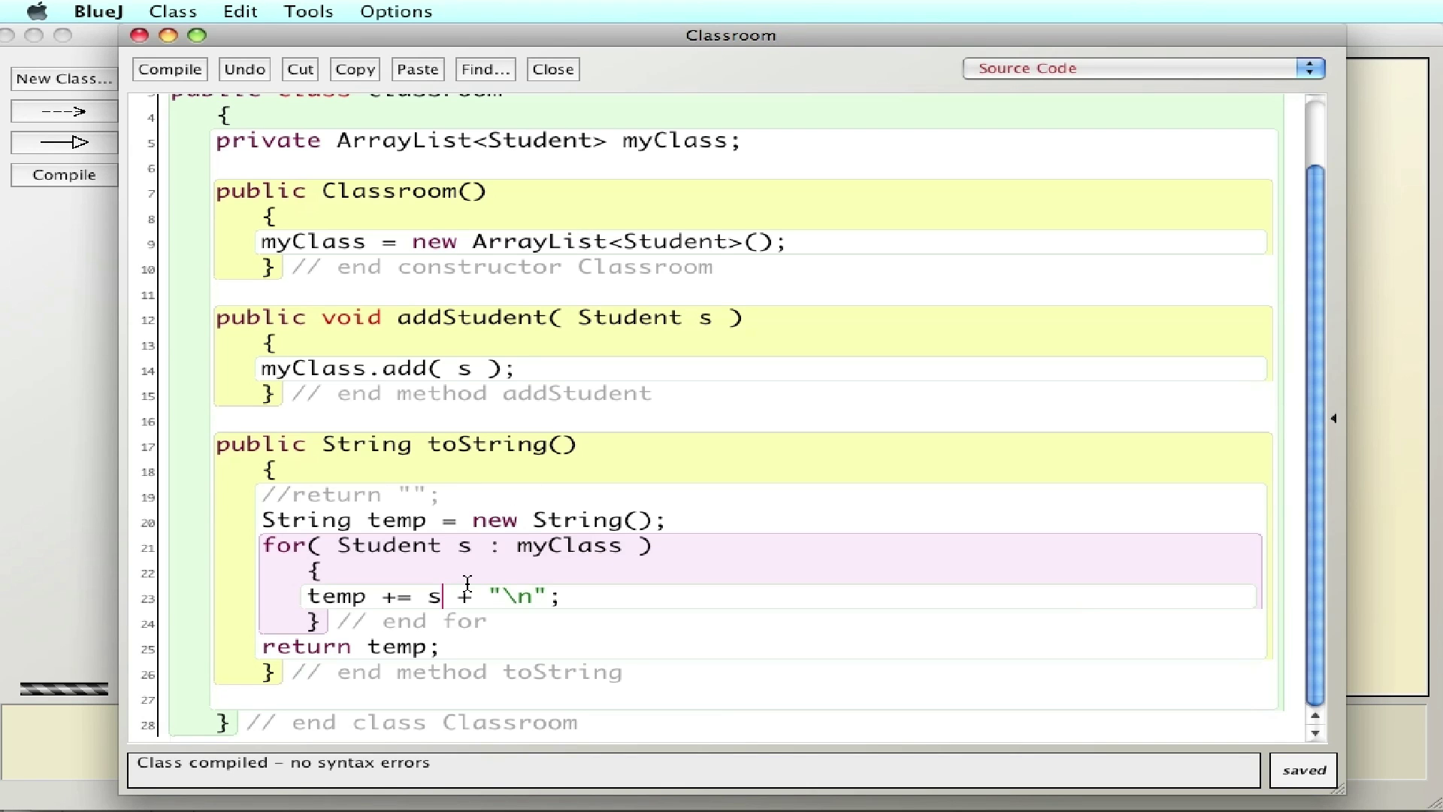
pyautogui.write('.toS')
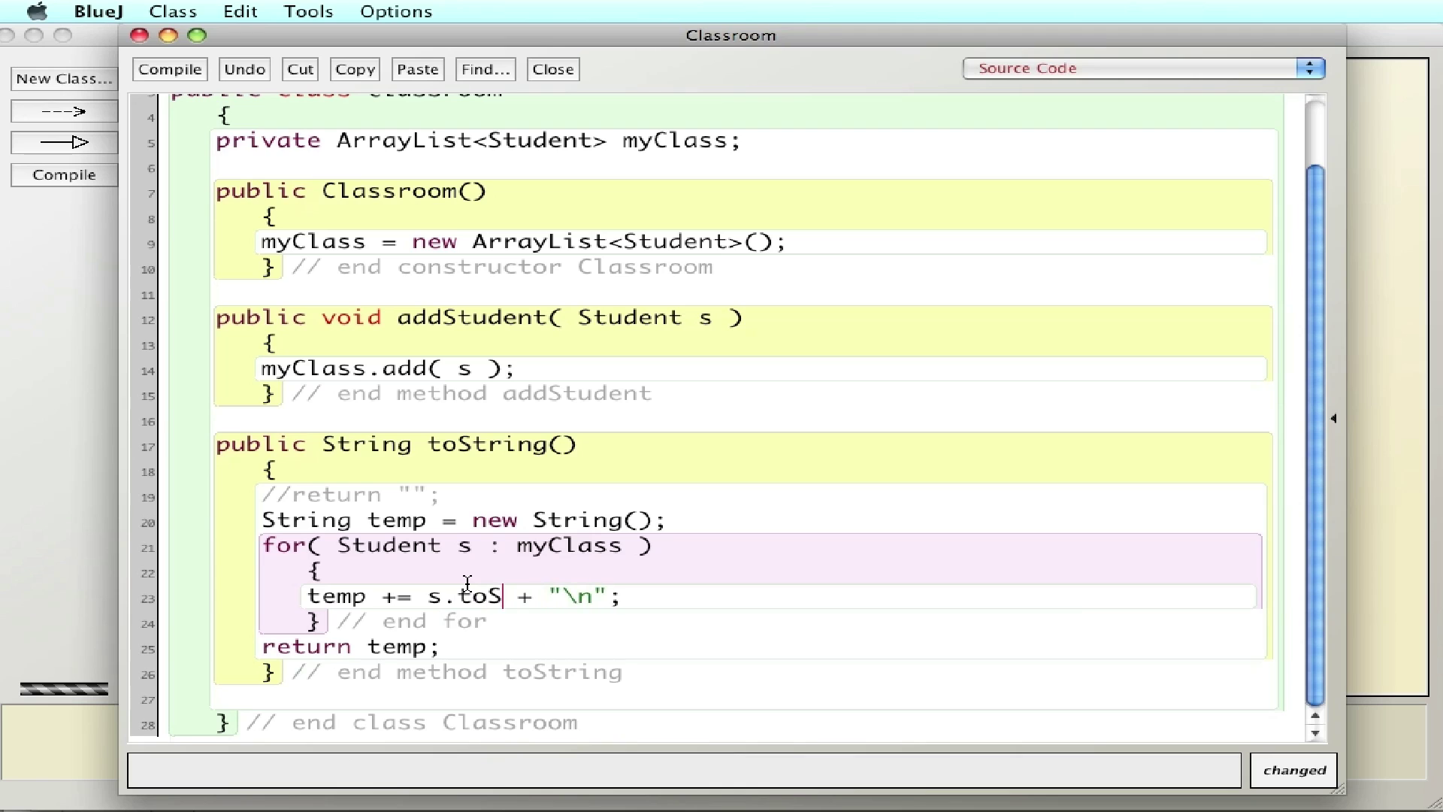
pyautogui.write('tring()')
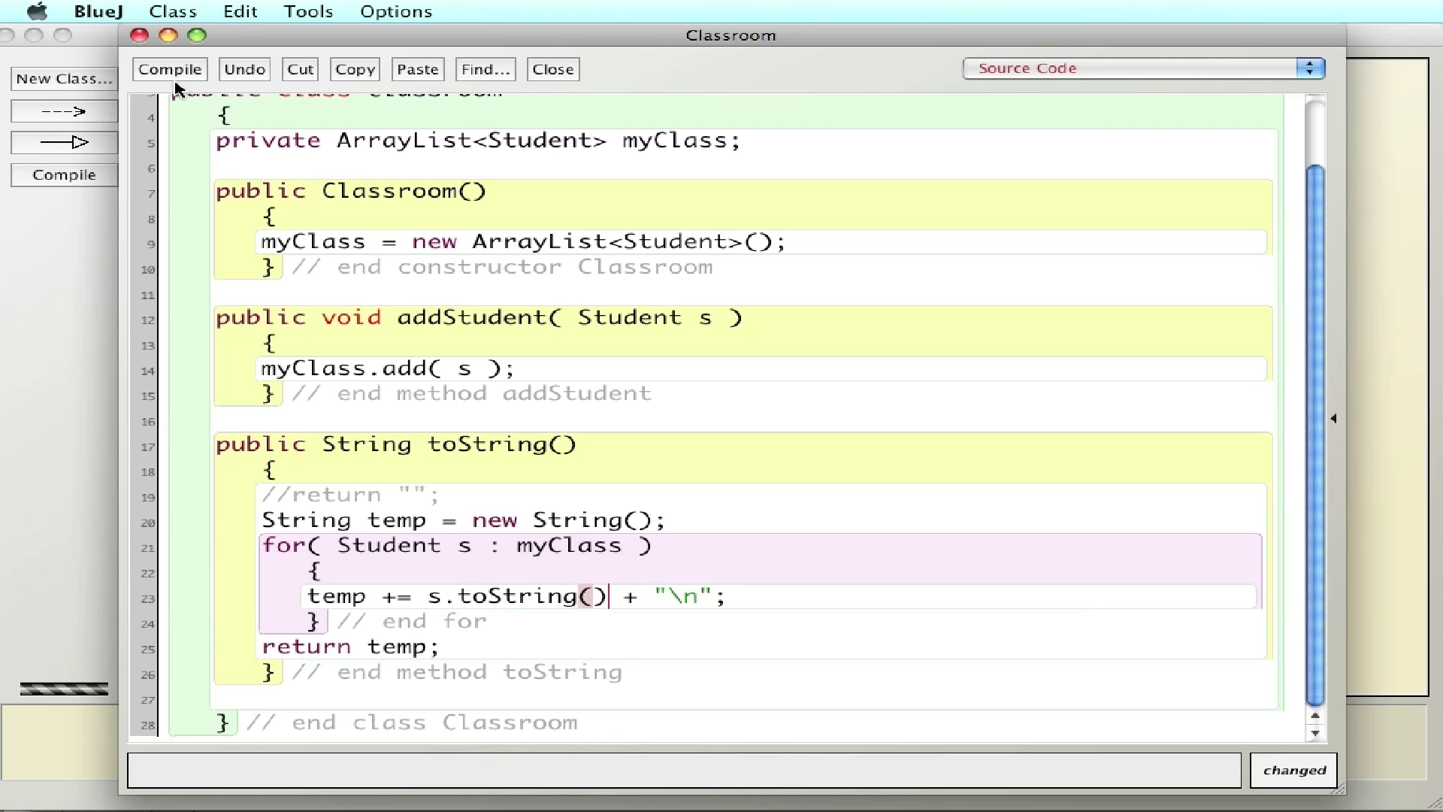
pyautogui.click(139, 34)
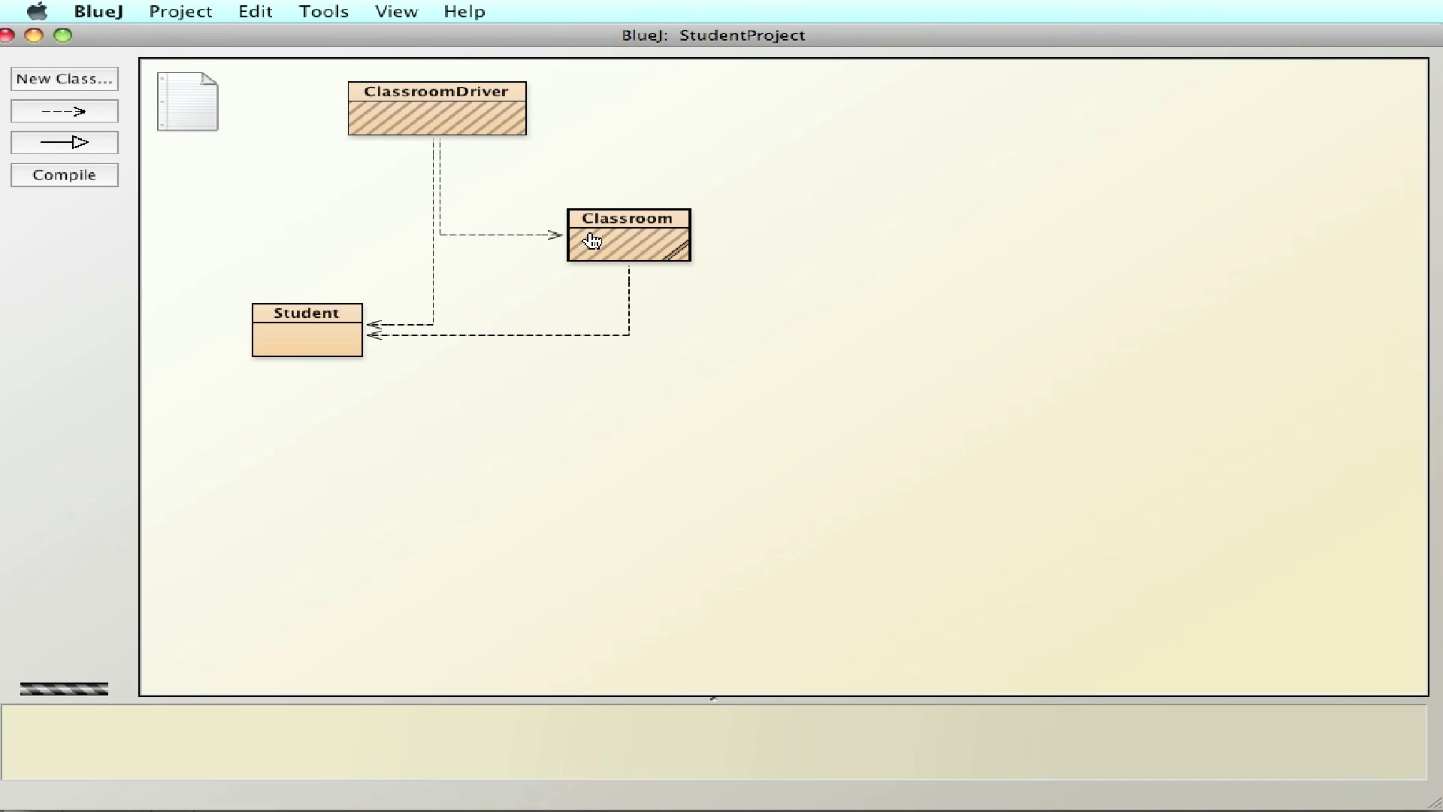
pyautogui.press('super+k')
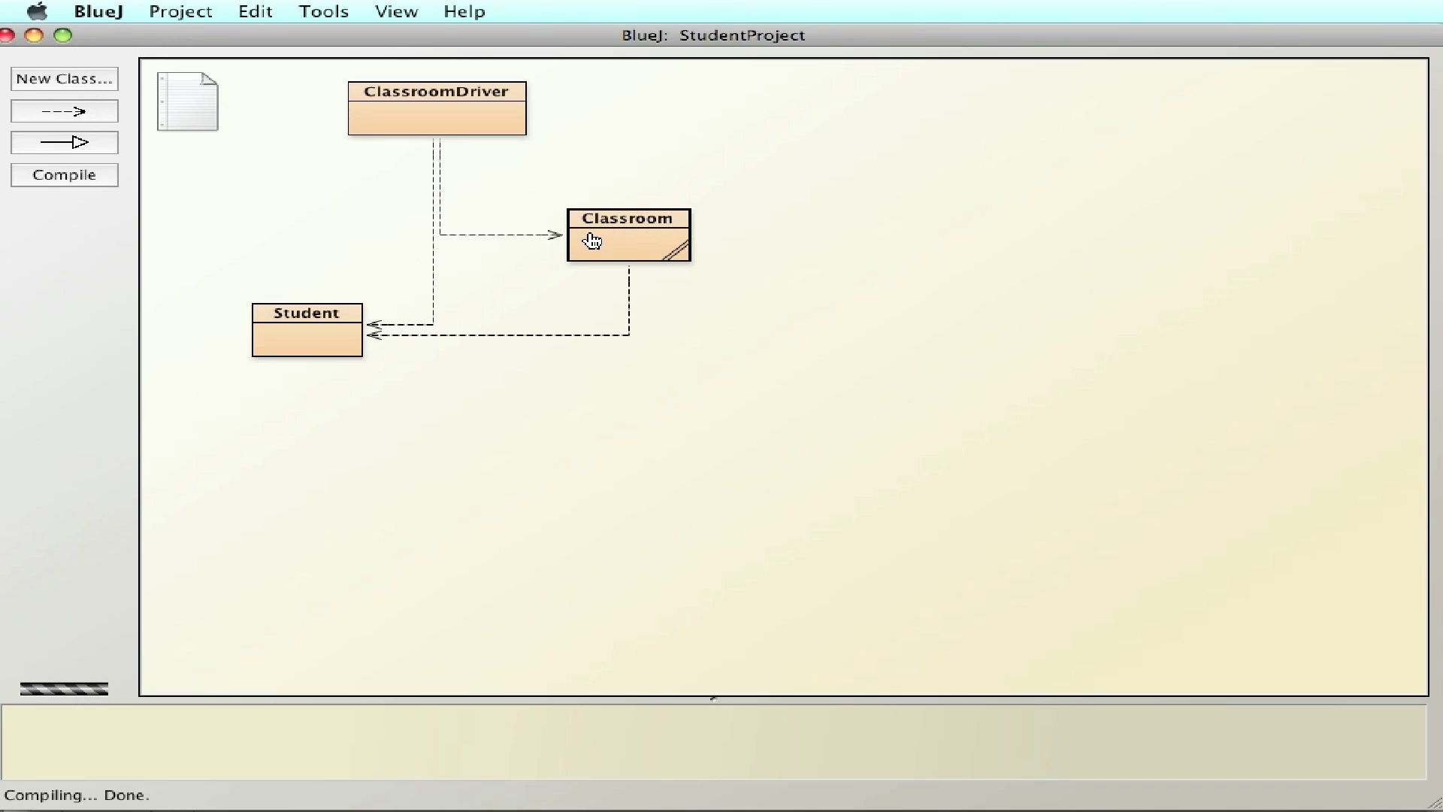